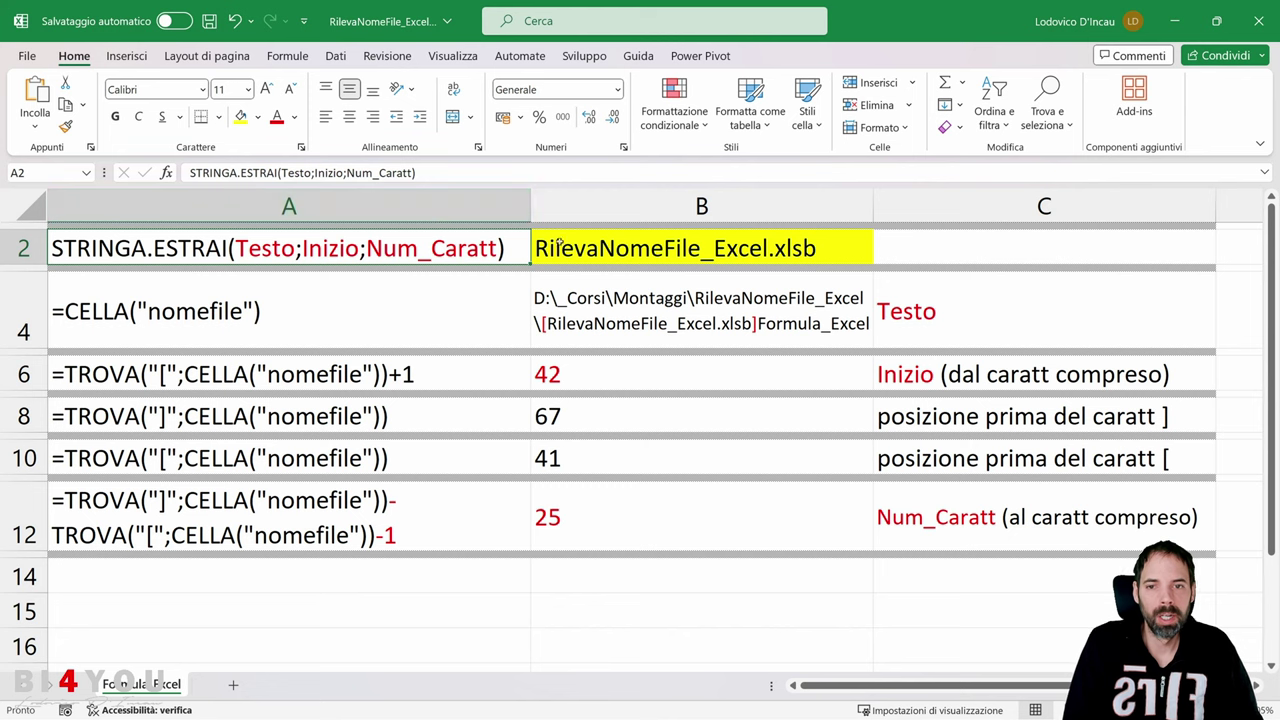
Step: Inspect the workbook-name extraction formula in B2 without changing it
{"action": "left_click", "coordinate": [648, 245]}
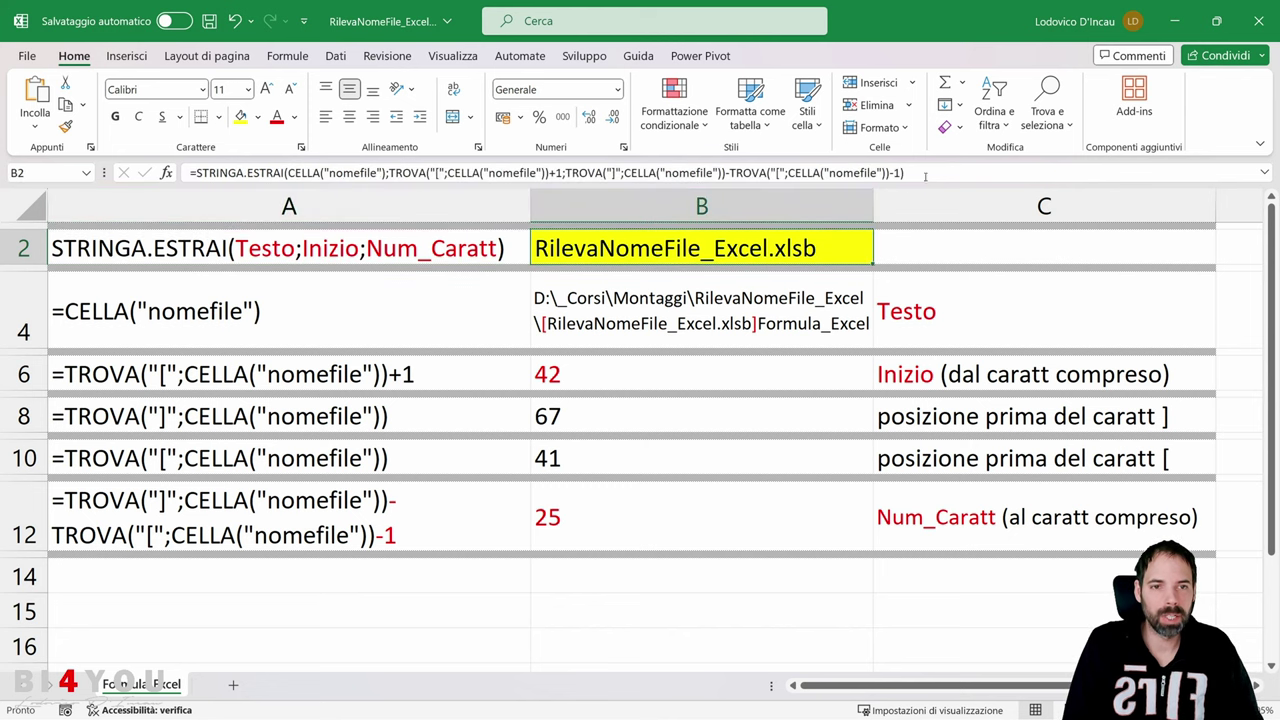
{"action": "left_click_drag", "start_coordinate": [905, 172], "coordinate": [120, 240]}
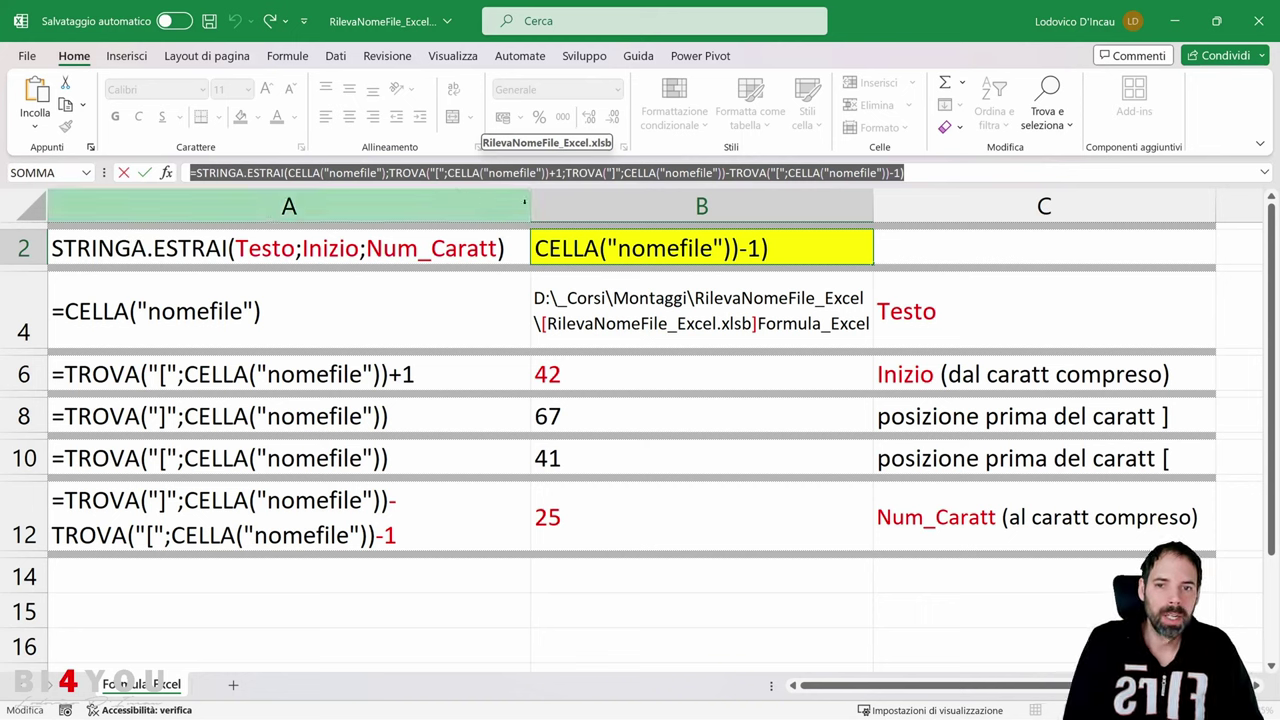
{"action": "key", "text": "Escape"}
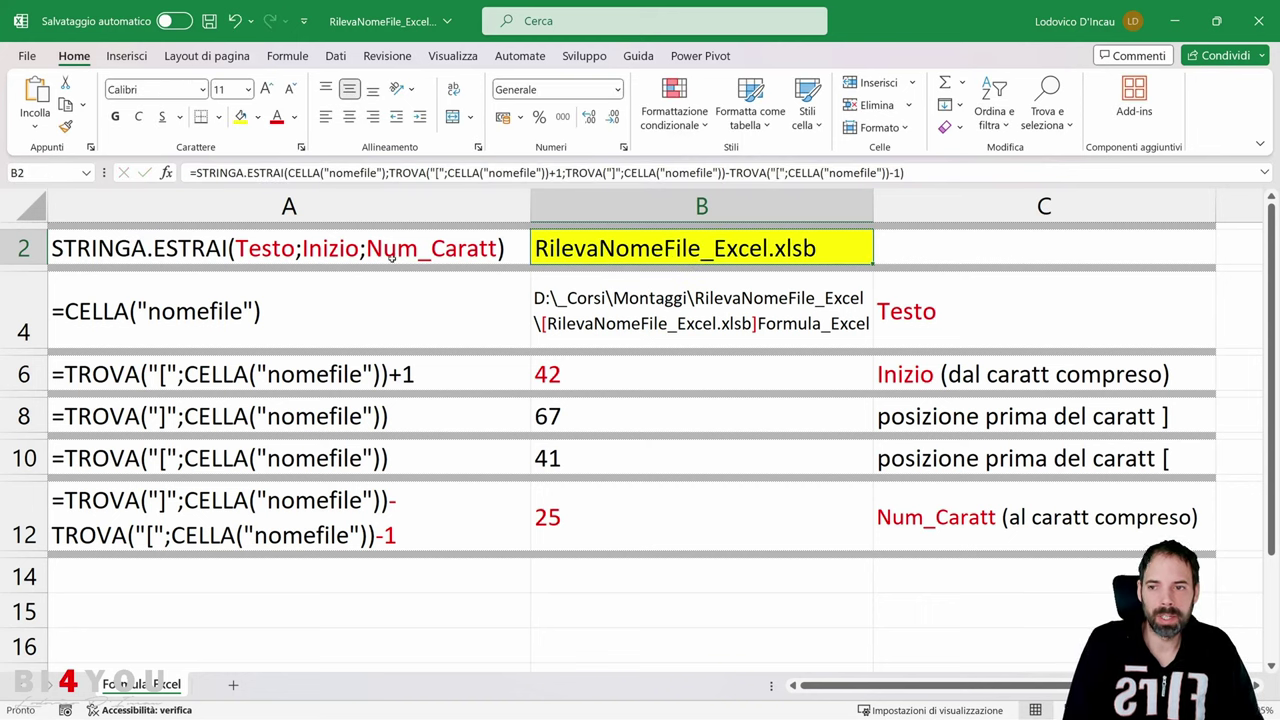
Step: Review the CELLA("nomefile") example in A4 and its full file path result in B4
{"action": "left_click", "coordinate": [180, 313]}
{"action": "double_click", "coordinate": [88, 318]}
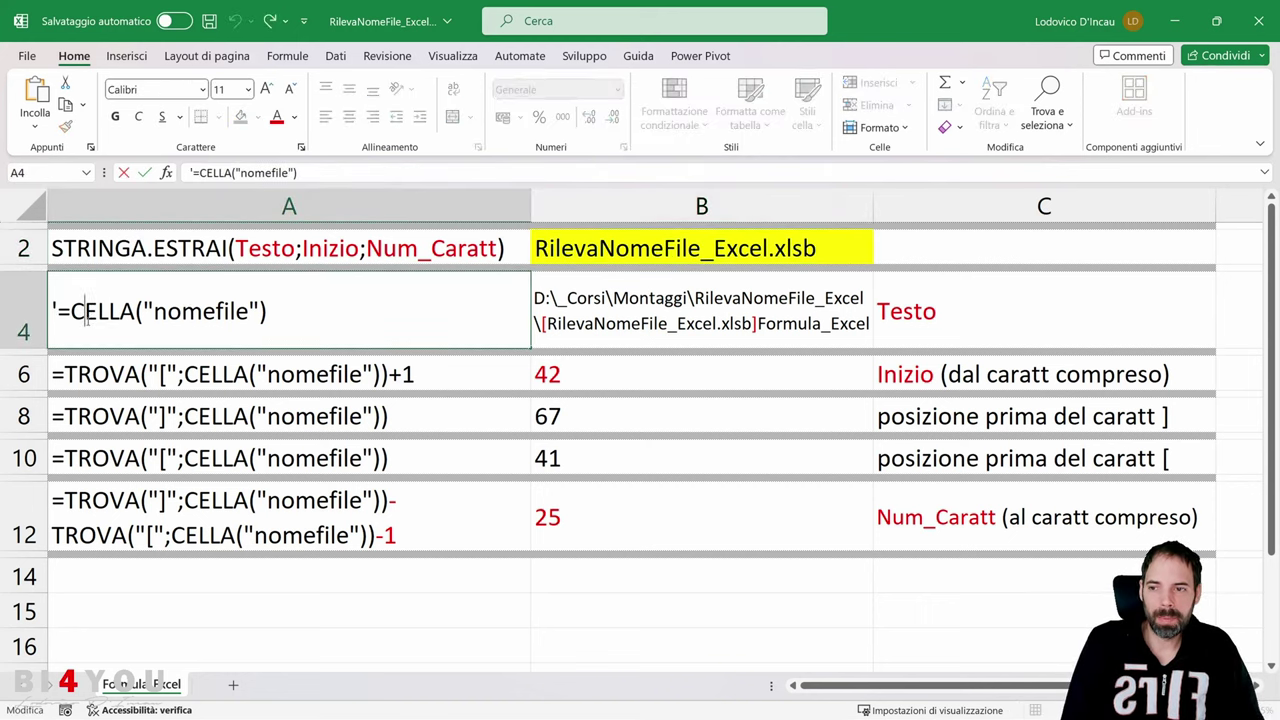
{"action": "mouse_move", "coordinate": [70, 312]}
{"action": "left_mouse_down"}
{"action": "mouse_move", "coordinate": [250, 311]}
{"action": "mouse_move", "coordinate": [70, 311]}
{"action": "left_mouse_up"}
{"action": "left_click", "coordinate": [650, 303]}
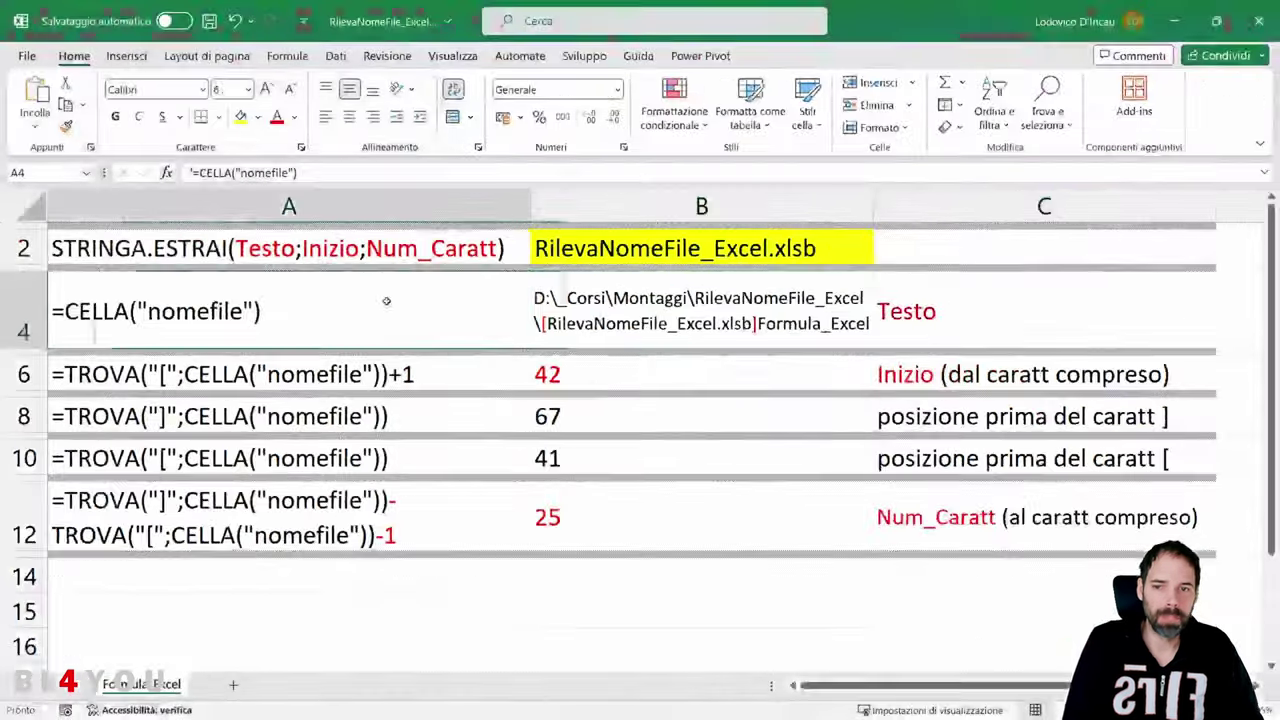
{"action": "left_click", "coordinate": [652, 329]}
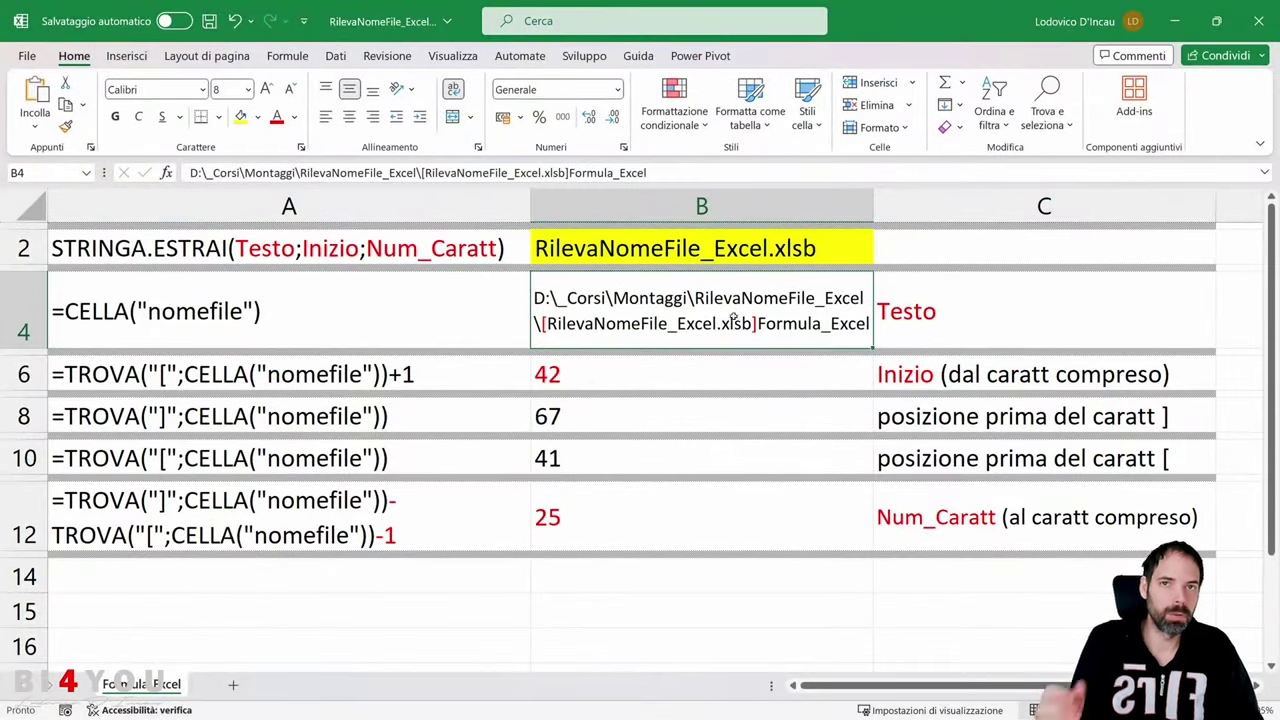
Step: Highlight the square brackets and the workbook name between them in B4's path
{"action": "left_click", "coordinate": [264, 250]}
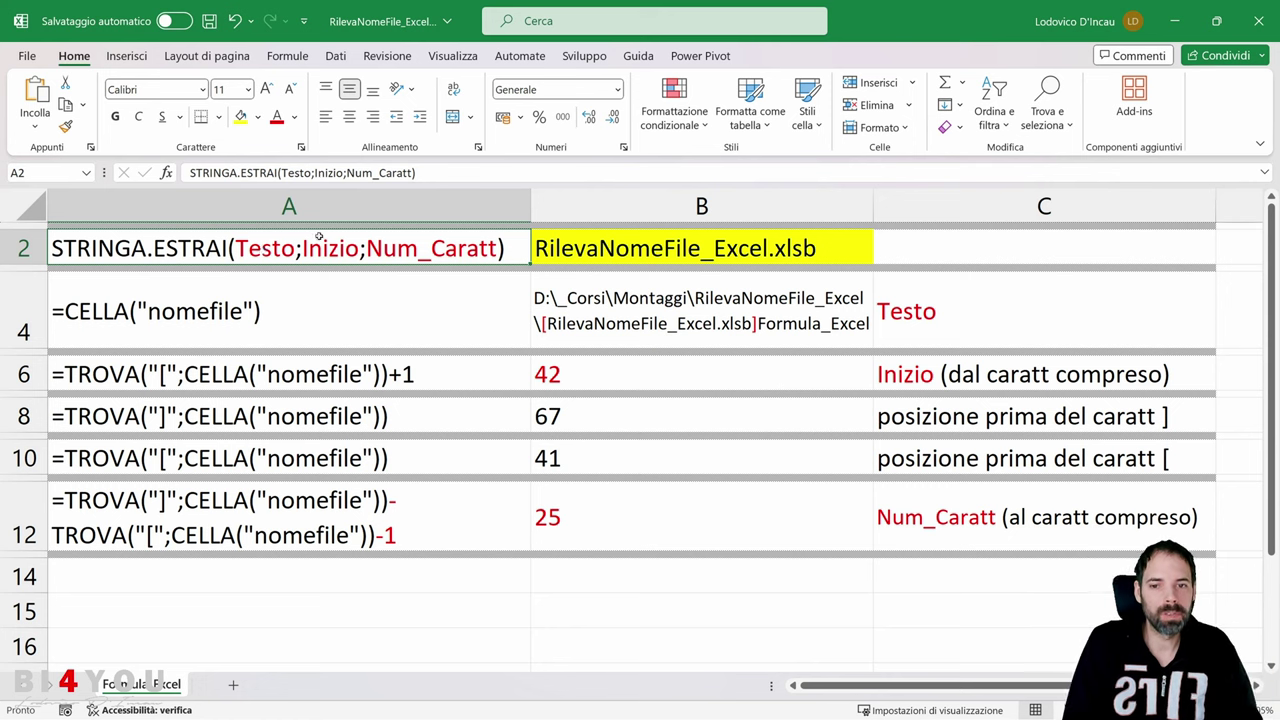
{"action": "double_click", "coordinate": [583, 298]}
{"action": "left_click_drag", "start_coordinate": [539, 323], "coordinate": [548, 323]}
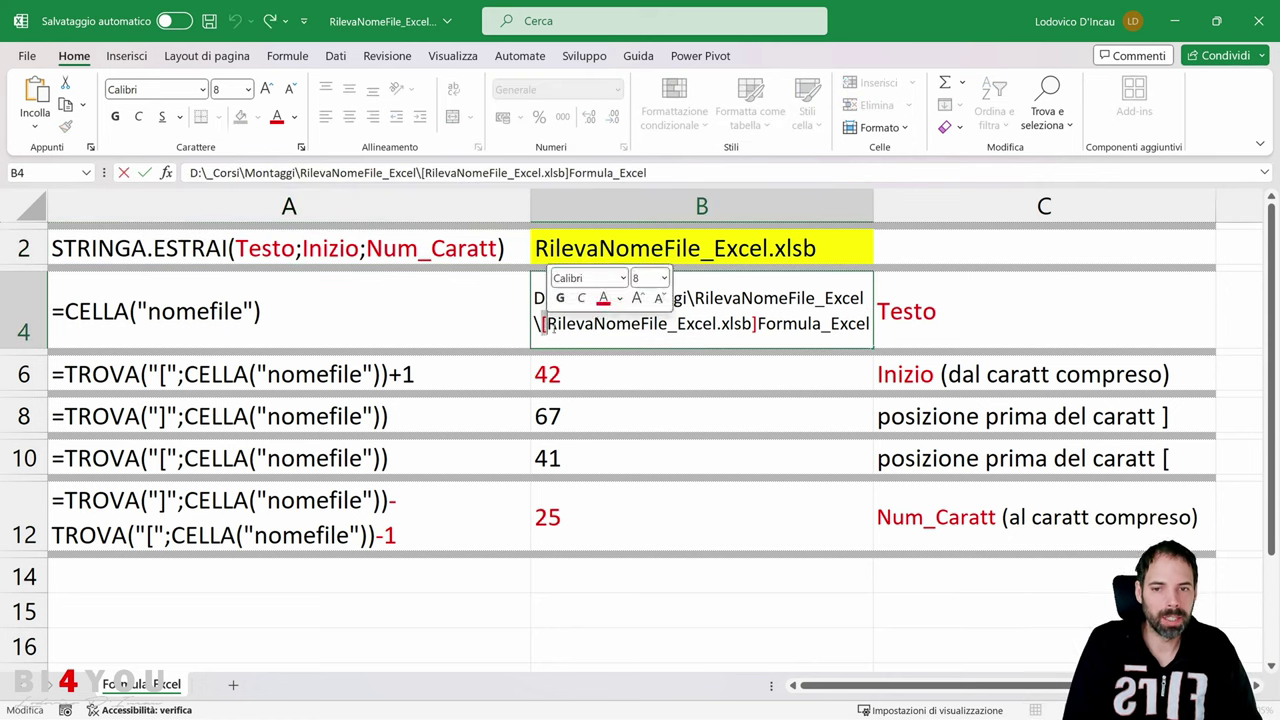
{"action": "left_click_drag", "start_coordinate": [750, 323], "coordinate": [758, 323]}
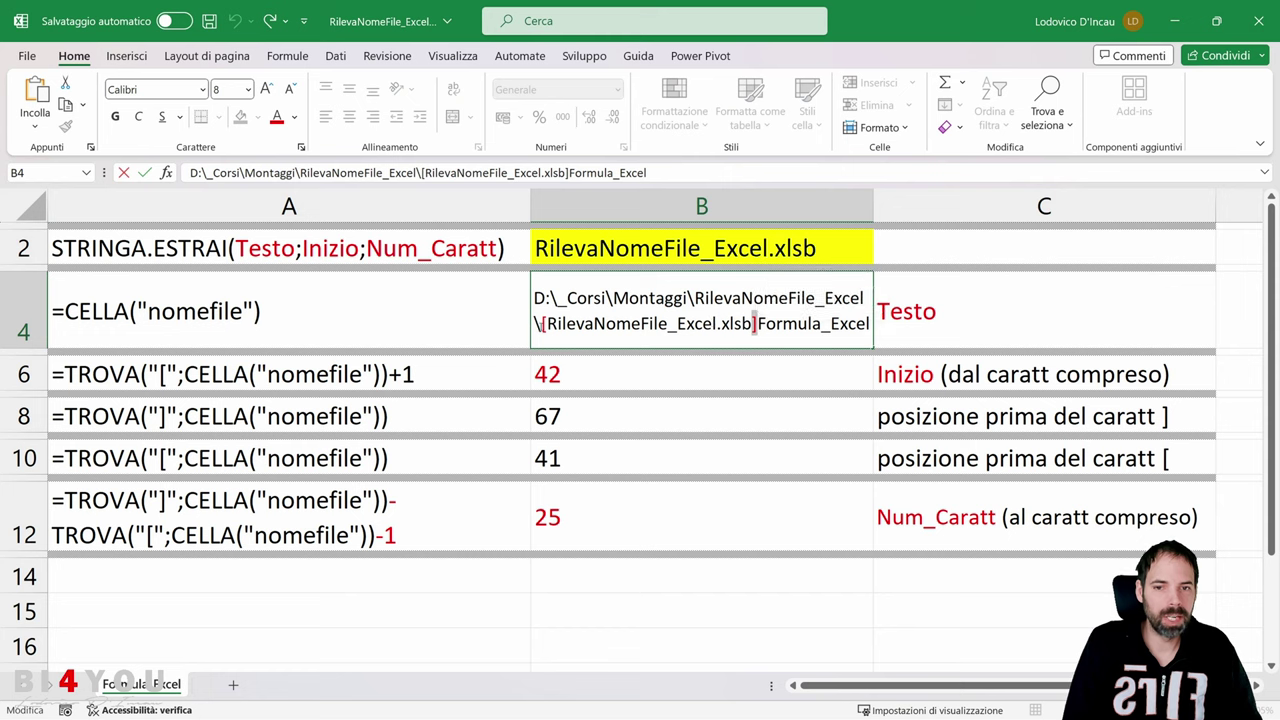
{"action": "left_click_drag", "start_coordinate": [539, 323], "coordinate": [548, 323]}
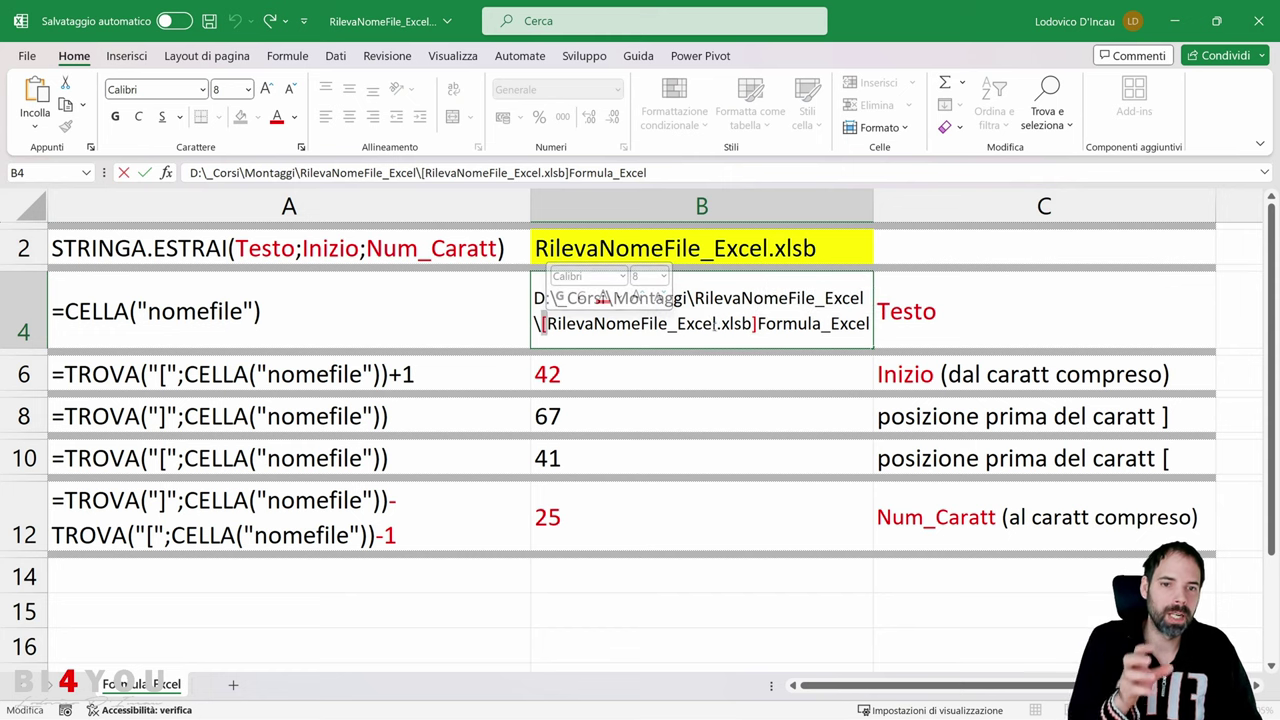
{"action": "left_click_drag", "start_coordinate": [756, 323], "coordinate": [546, 323]}
{"action": "key", "text": "Escape"}
Step: Look over the A4 and A6 examples and the combined formula in B2
{"action": "left_click", "coordinate": [163, 320]}
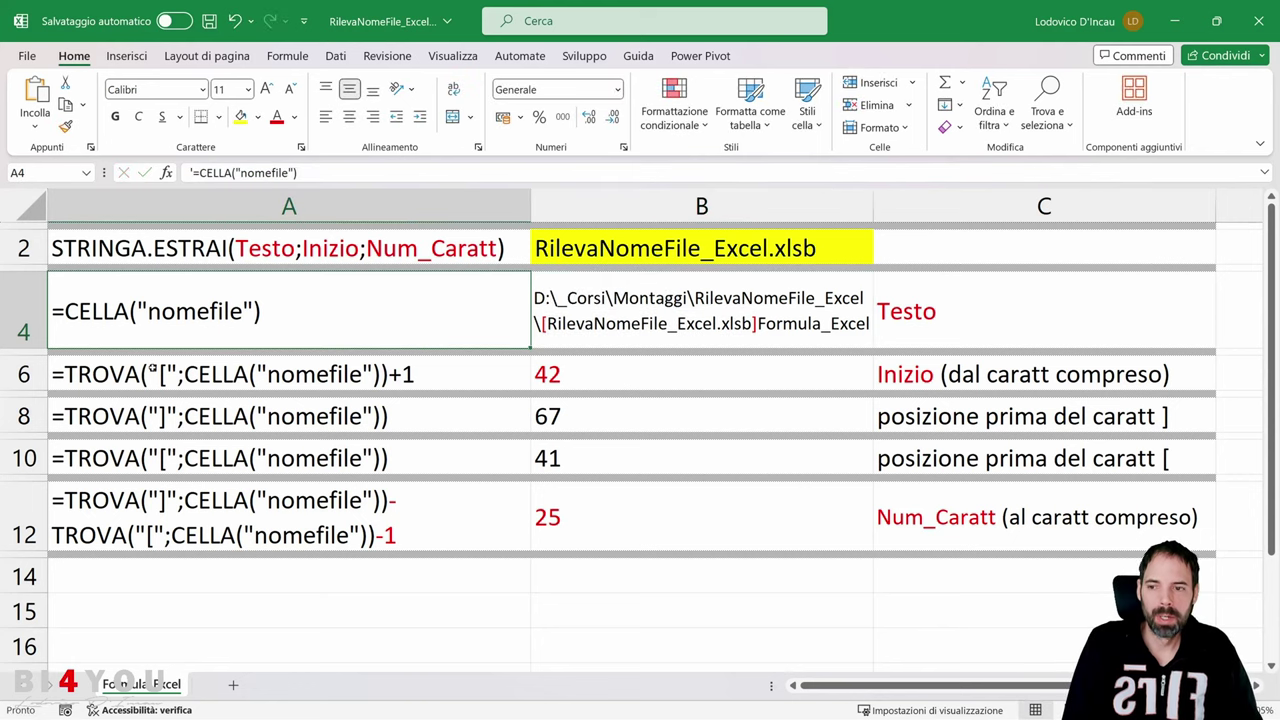
{"action": "left_click", "coordinate": [166, 375]}
{"action": "left_click", "coordinate": [728, 241]}
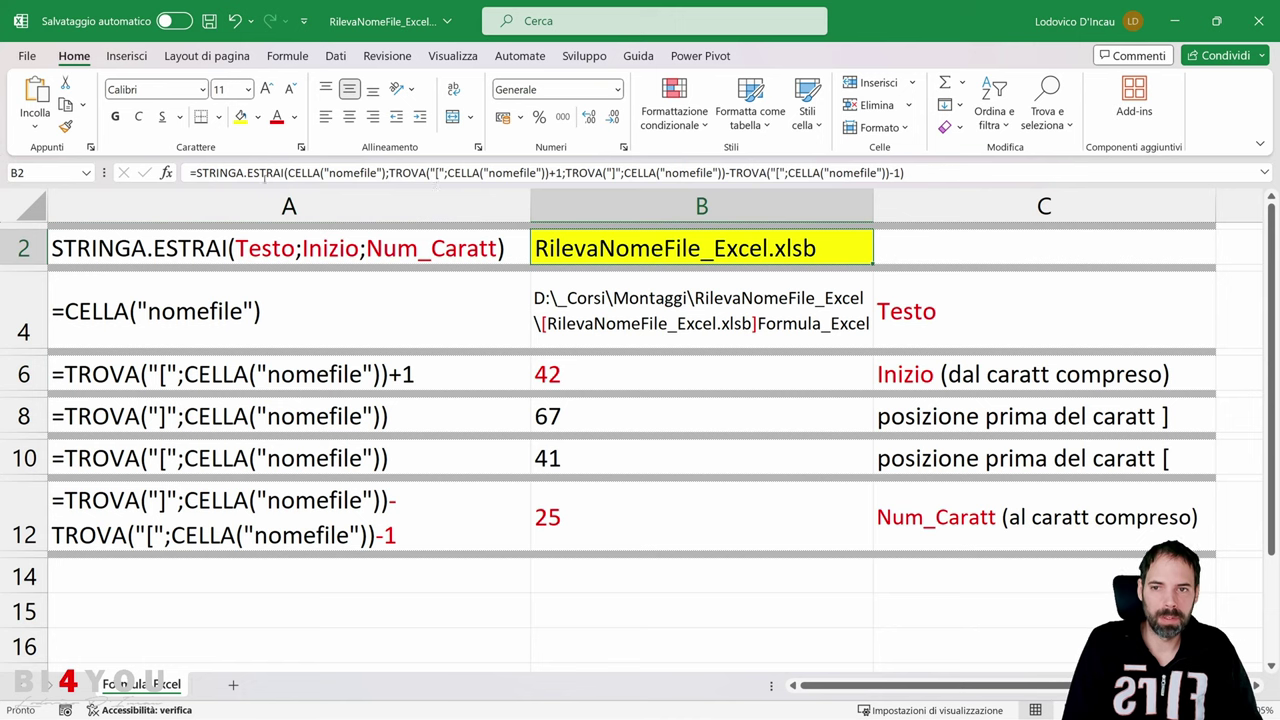
{"action": "left_click", "coordinate": [205, 246]}
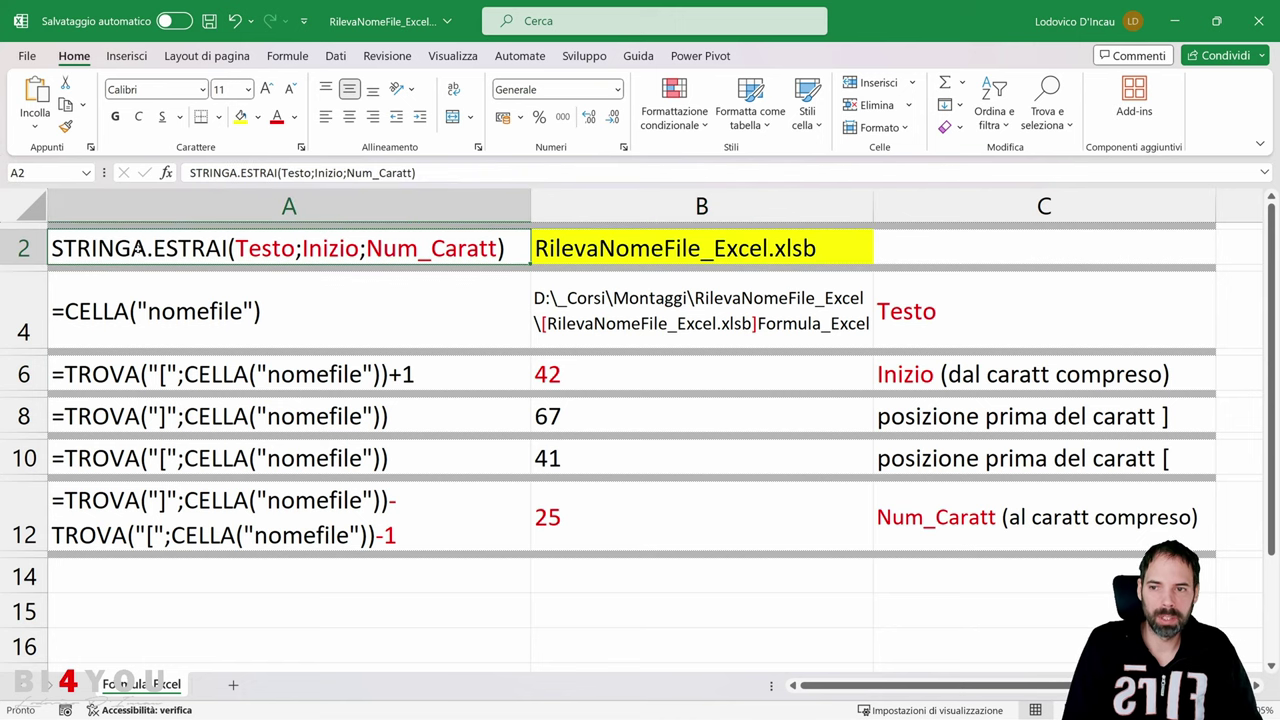
Step: Highlight the Testo and Inizio arguments in A2's STRINGA.ESTRAI syntax, leaving it unchanged
{"action": "double_click", "coordinate": [238, 248]}
{"action": "left_click_drag", "start_coordinate": [236, 248], "coordinate": [296, 248]}
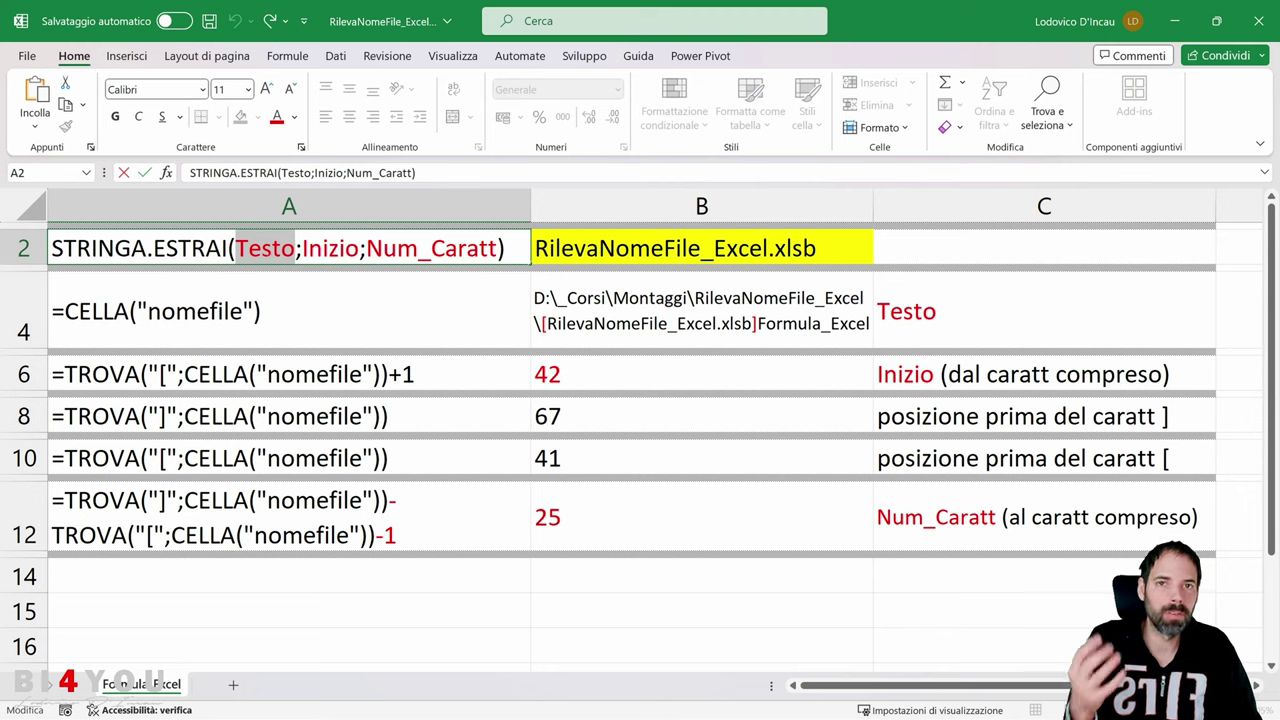
{"action": "left_click_drag", "start_coordinate": [301, 248], "coordinate": [360, 248]}
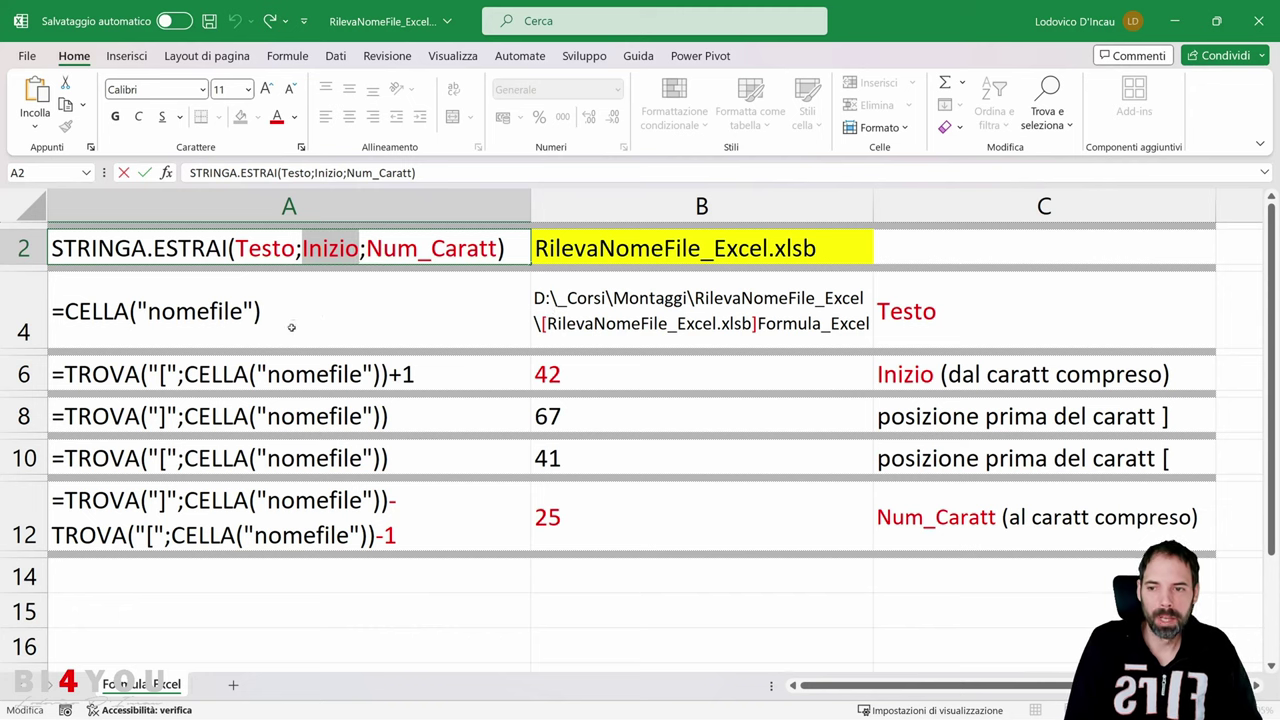
{"action": "key", "text": "Escape"}
Step: Compare the start position 42 in B6 with the path text in B4
{"action": "left_click", "coordinate": [567, 373]}
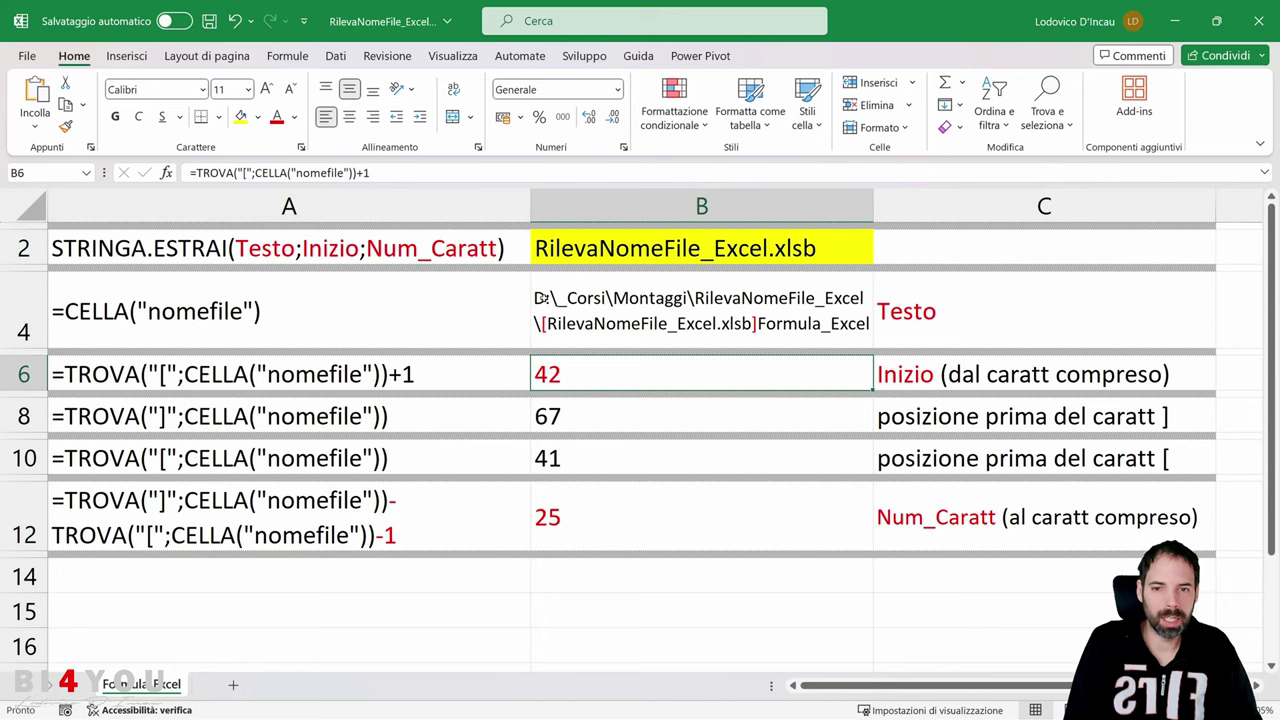
{"action": "double_click", "coordinate": [538, 298]}
{"action": "left_click_drag", "start_coordinate": [537, 297], "coordinate": [537, 345]}
{"action": "key", "text": "Escape"}
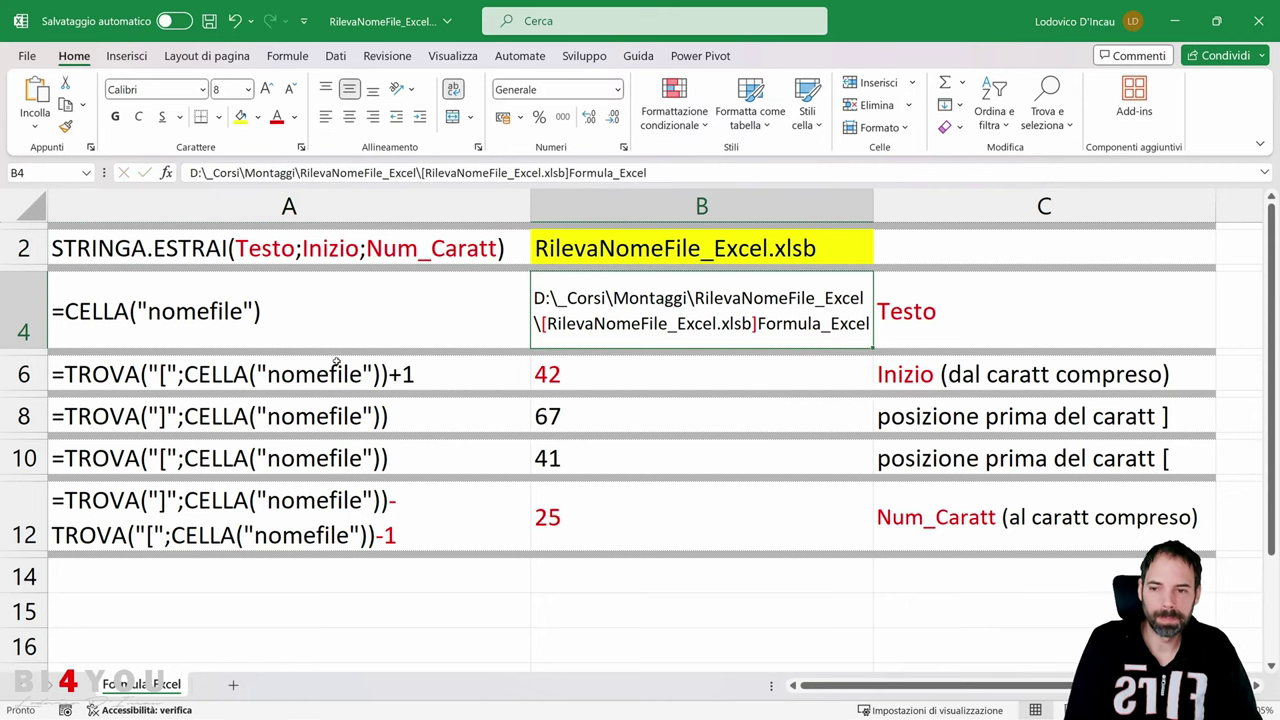
{"action": "left_click", "coordinate": [179, 378]}
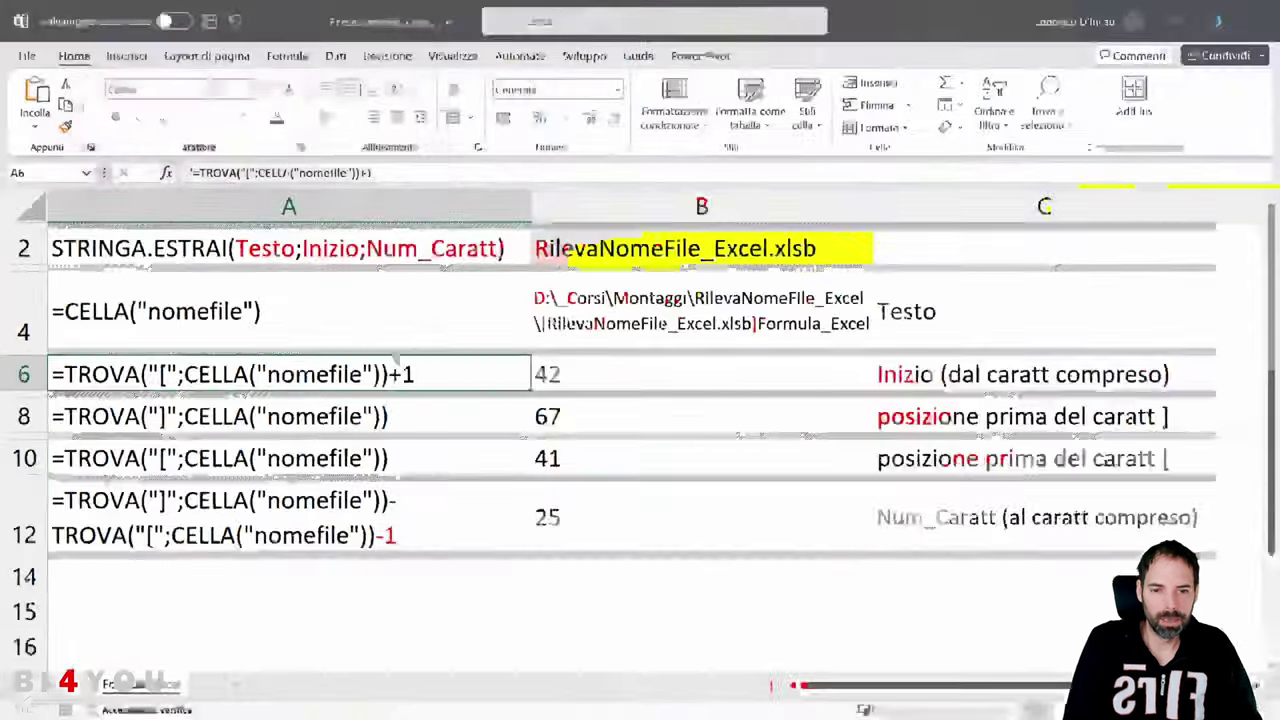
Step: Examine B6's TROVA arguments: "[", CELLA("nomefile") and +1, keeping the result 42
{"action": "double_click", "coordinate": [628, 374]}
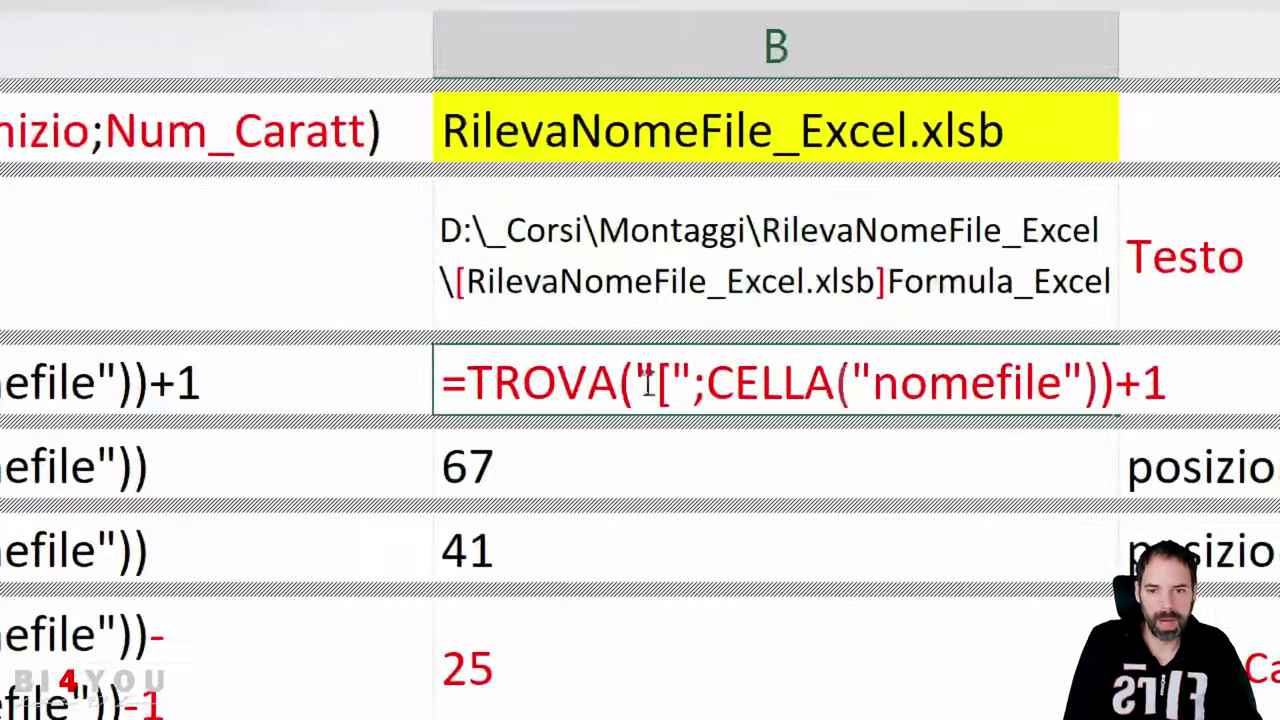
{"action": "left_click", "coordinate": [628, 374]}
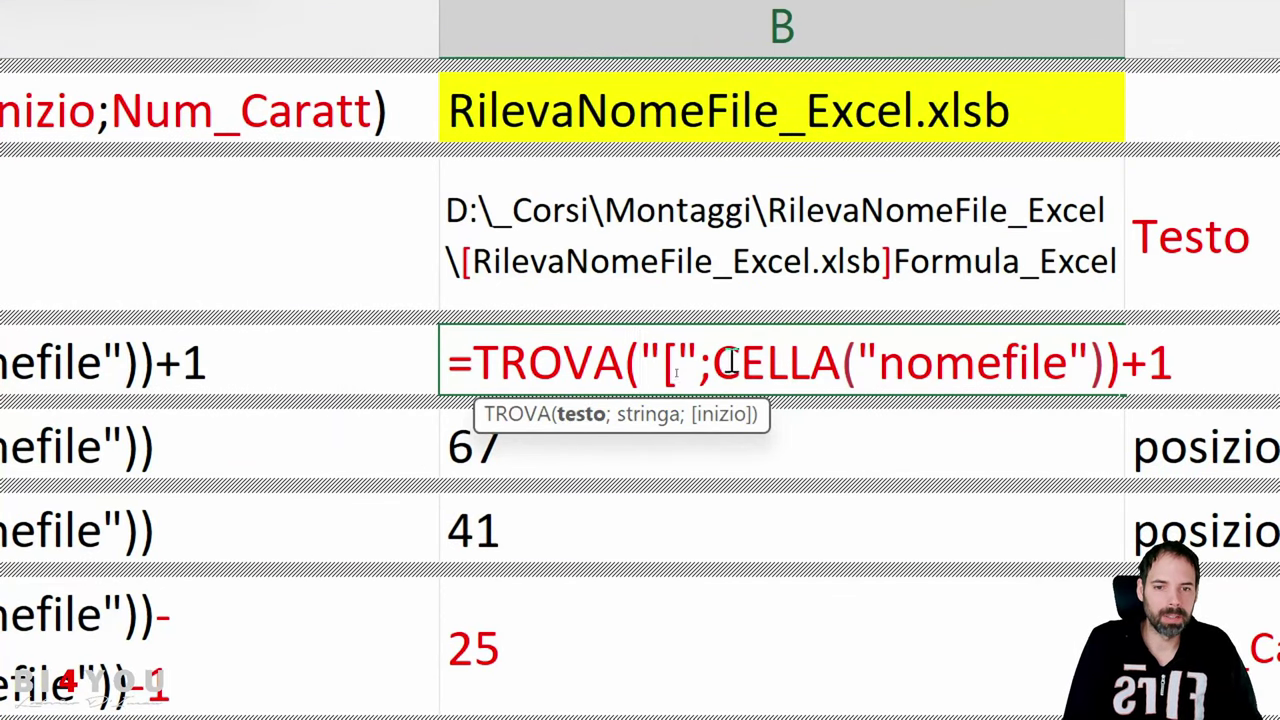
{"action": "mouse_move", "coordinate": [657, 363]}
{"action": "left_mouse_down"}
{"action": "mouse_move", "coordinate": [676, 365]}
{"action": "mouse_move", "coordinate": [646, 365]}
{"action": "left_mouse_up"}
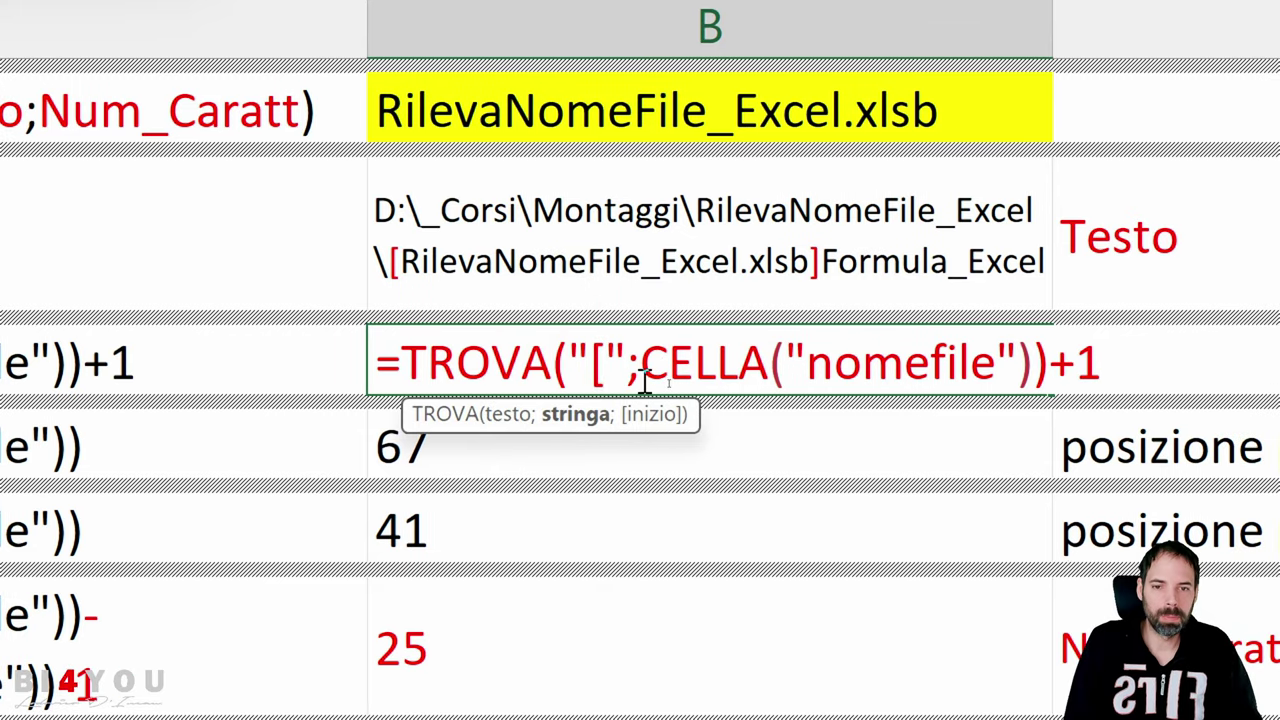
{"action": "left_click_drag", "start_coordinate": [683, 365], "coordinate": [1020, 362]}
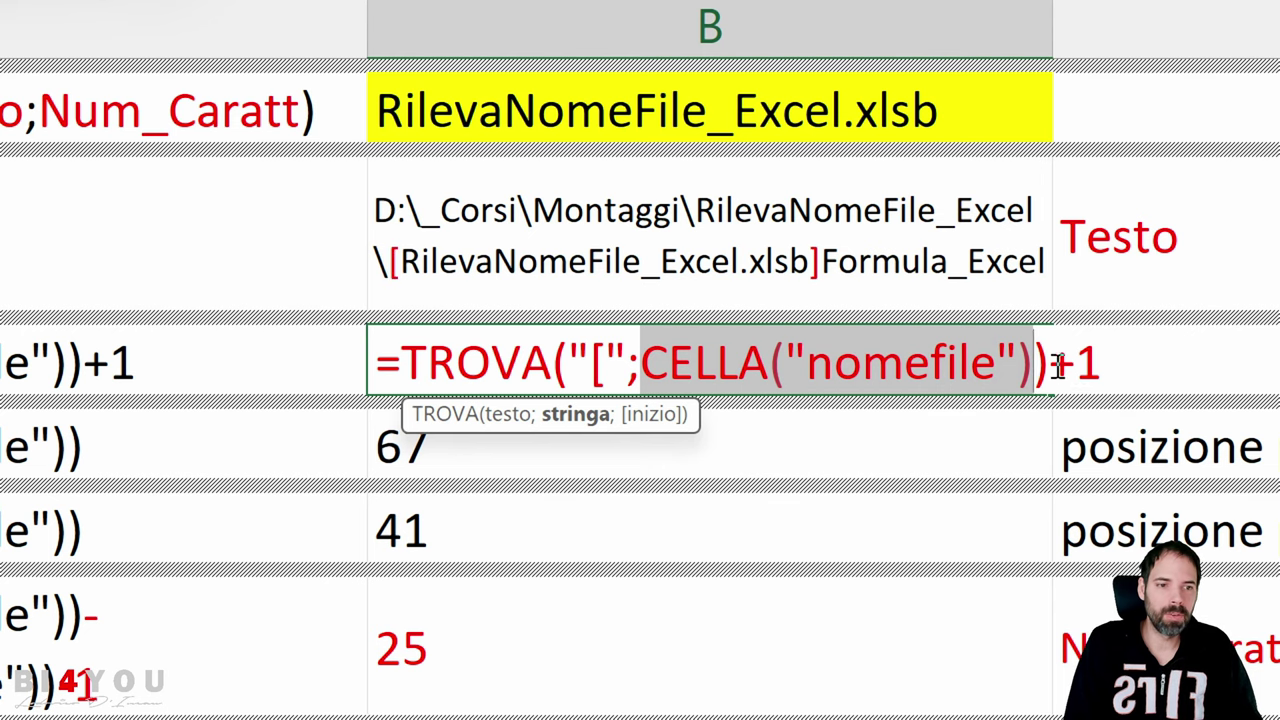
{"action": "left_click_drag", "start_coordinate": [1048, 362], "coordinate": [1104, 362]}
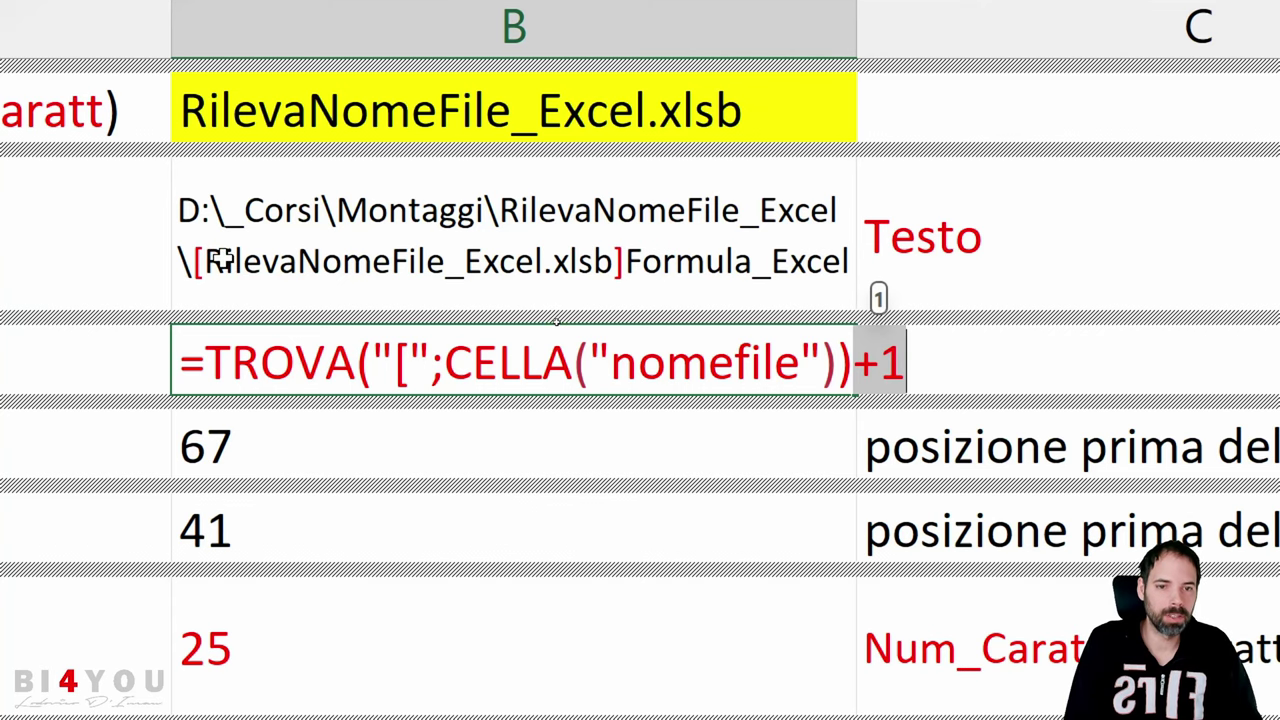
{"action": "key", "text": "ctrl+Return"}
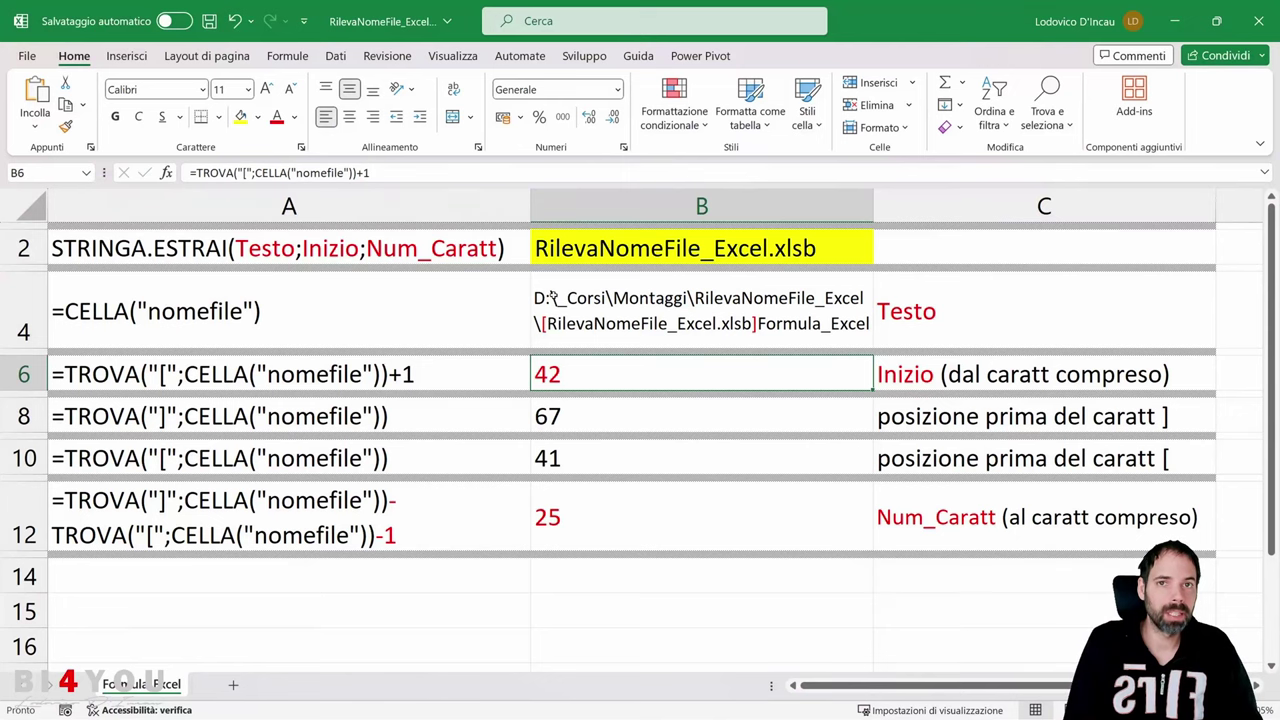
Step: Try replacing Inizio with 42 in A2's syntax, then undo it
{"action": "left_click", "coordinate": [307, 252]}
{"action": "double_click", "coordinate": [305, 250]}
{"action": "left_click_drag", "start_coordinate": [303, 250], "coordinate": [360, 250]}
{"action": "type", "text": "42"}
{"action": "key", "text": "Return"}
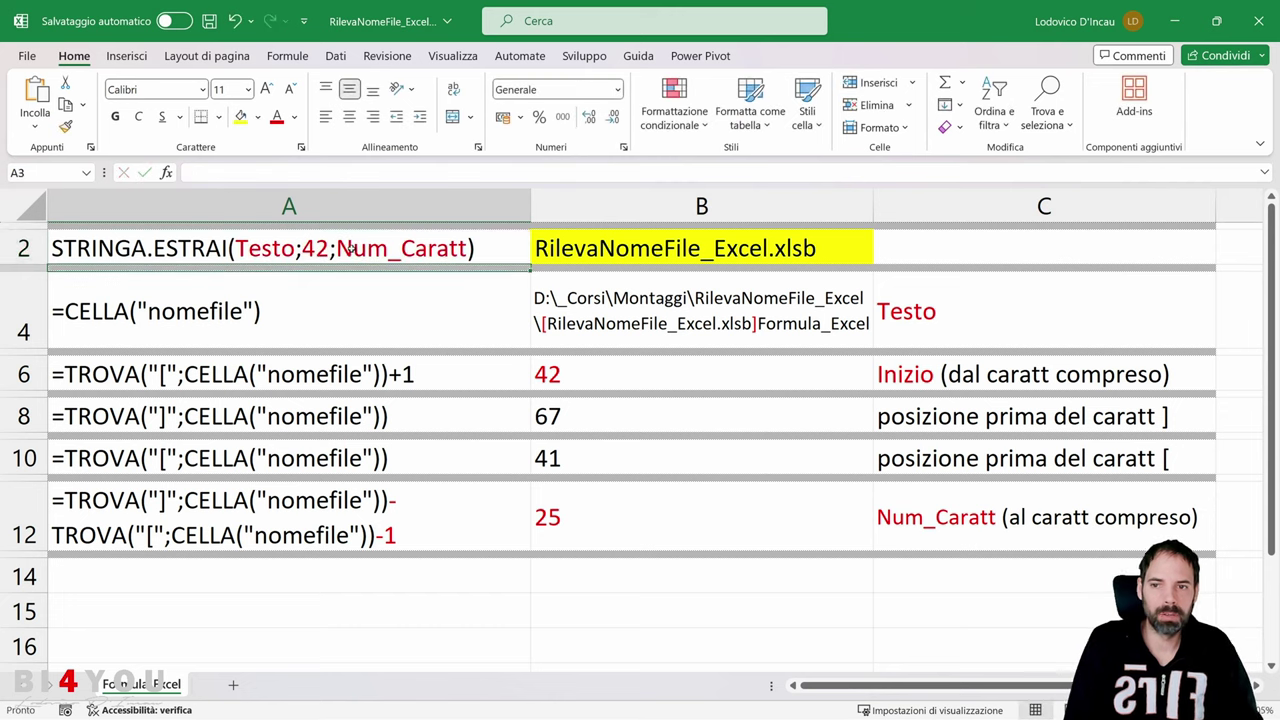
{"action": "left_click", "coordinate": [322, 250]}
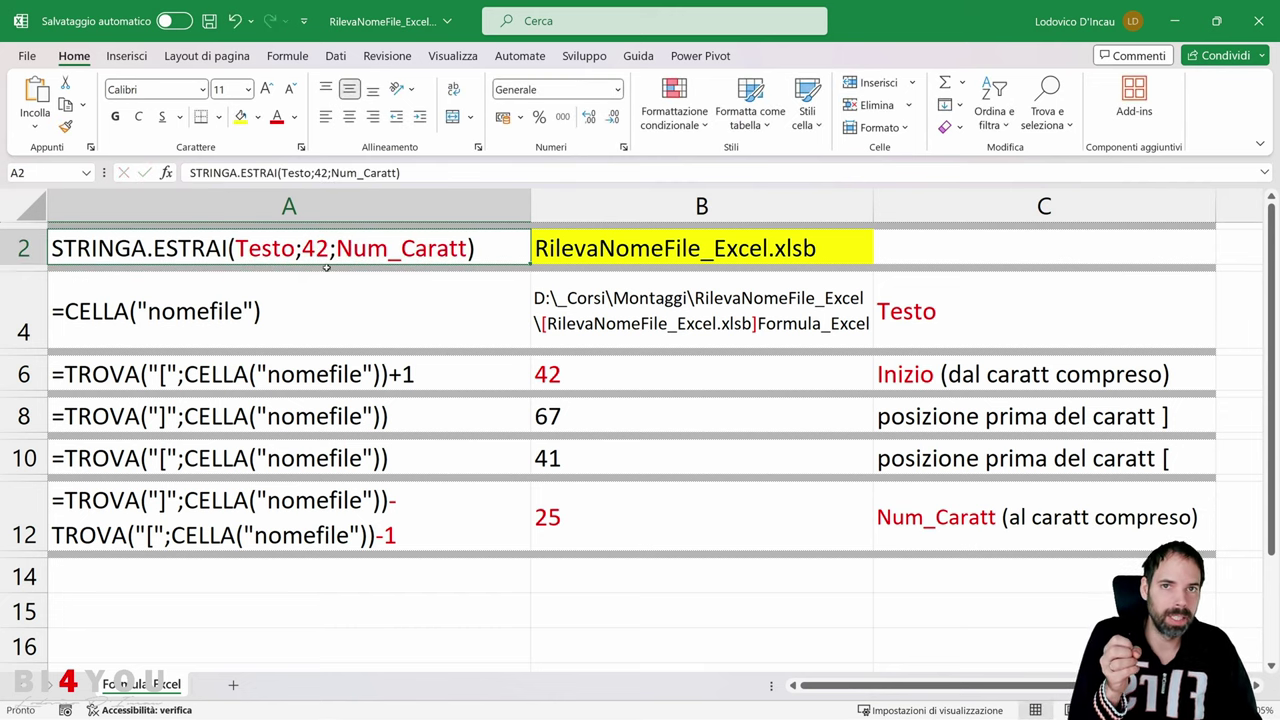
{"action": "key", "text": "ctrl+z"}
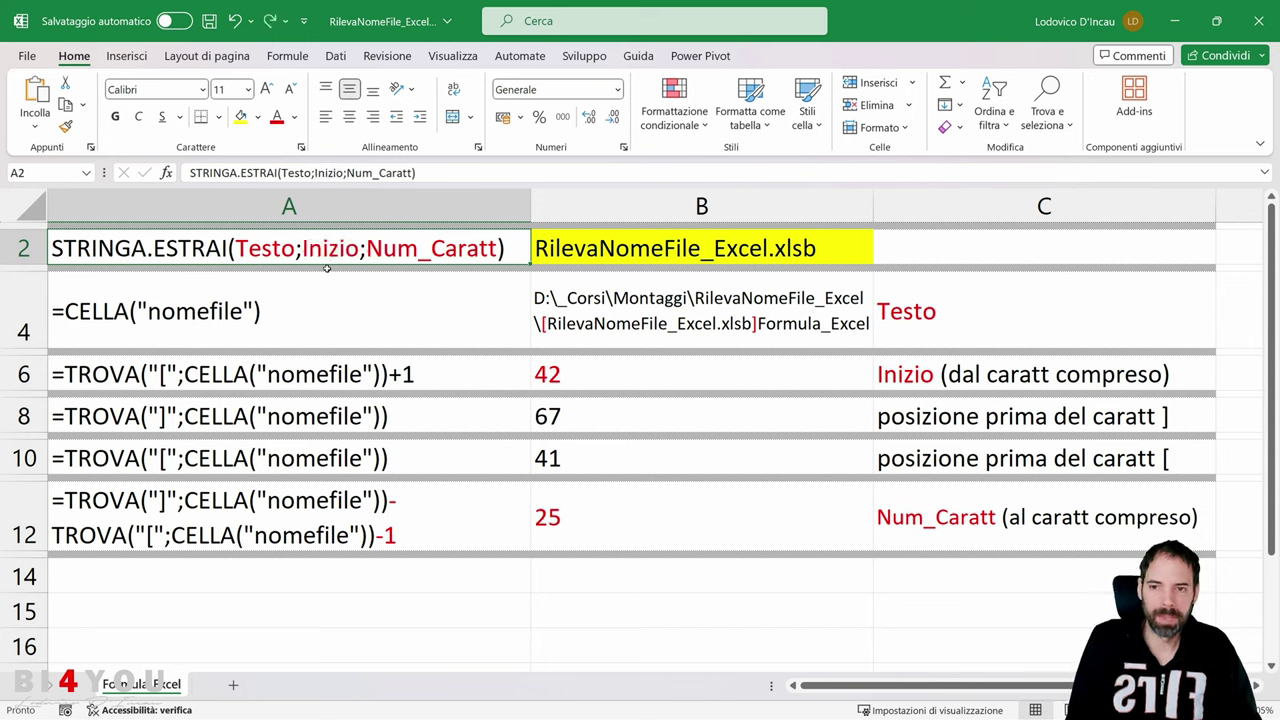
Step: Highlight Num_Caratt in A2 and the workbook name inside B4's path
{"action": "double_click", "coordinate": [372, 248]}
{"action": "left_click_drag", "start_coordinate": [367, 248], "coordinate": [499, 248]}
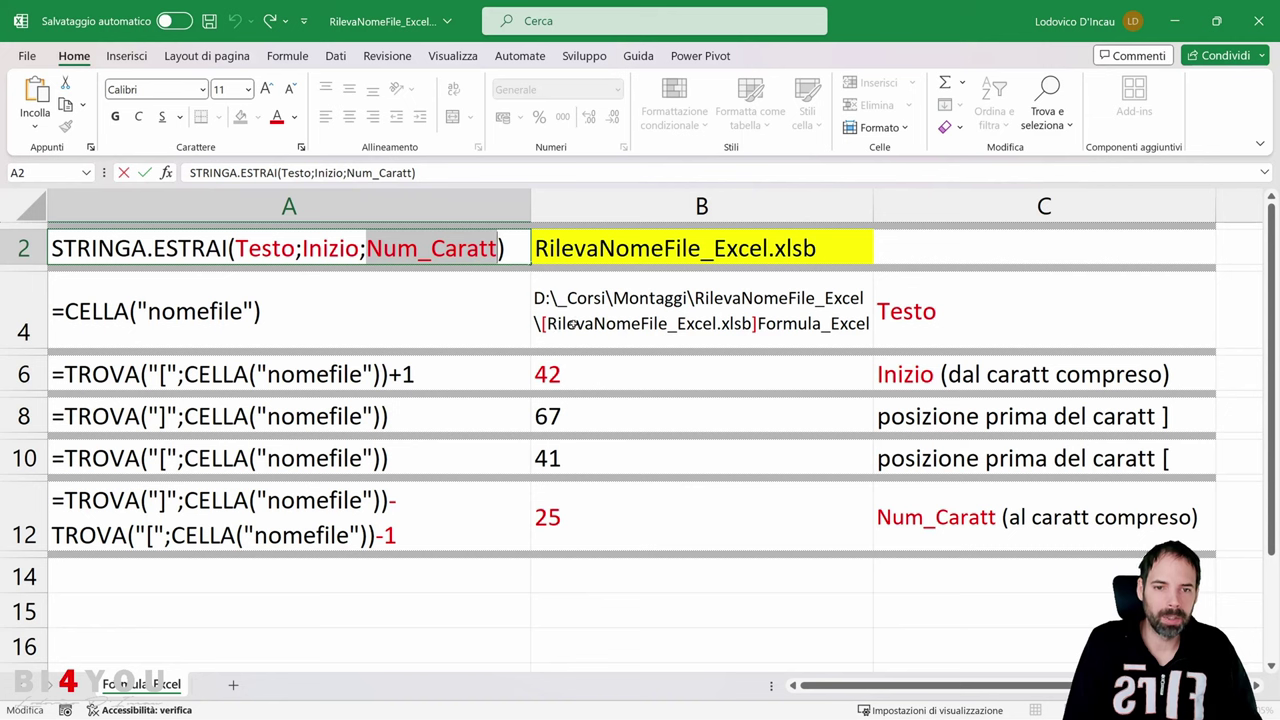
{"action": "key", "text": "Escape"}
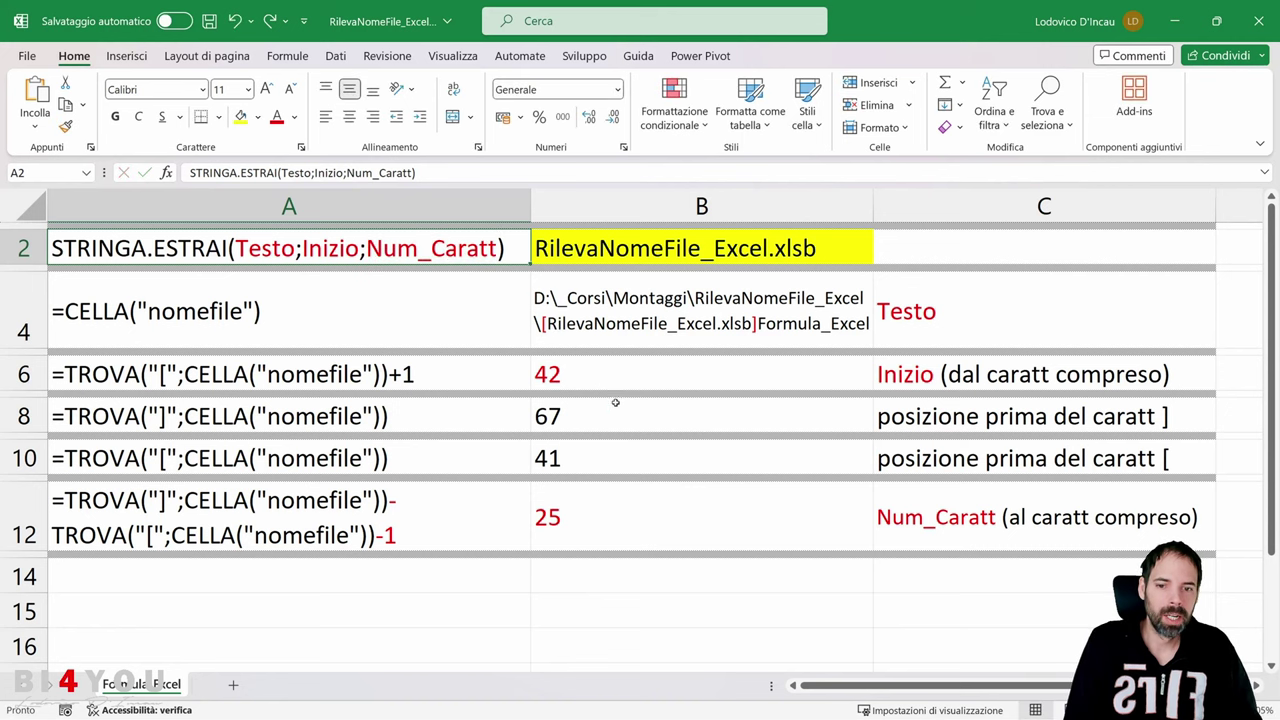
{"action": "left_click", "coordinate": [570, 508]}
{"action": "left_click", "coordinate": [567, 322]}
{"action": "double_click", "coordinate": [574, 323]}
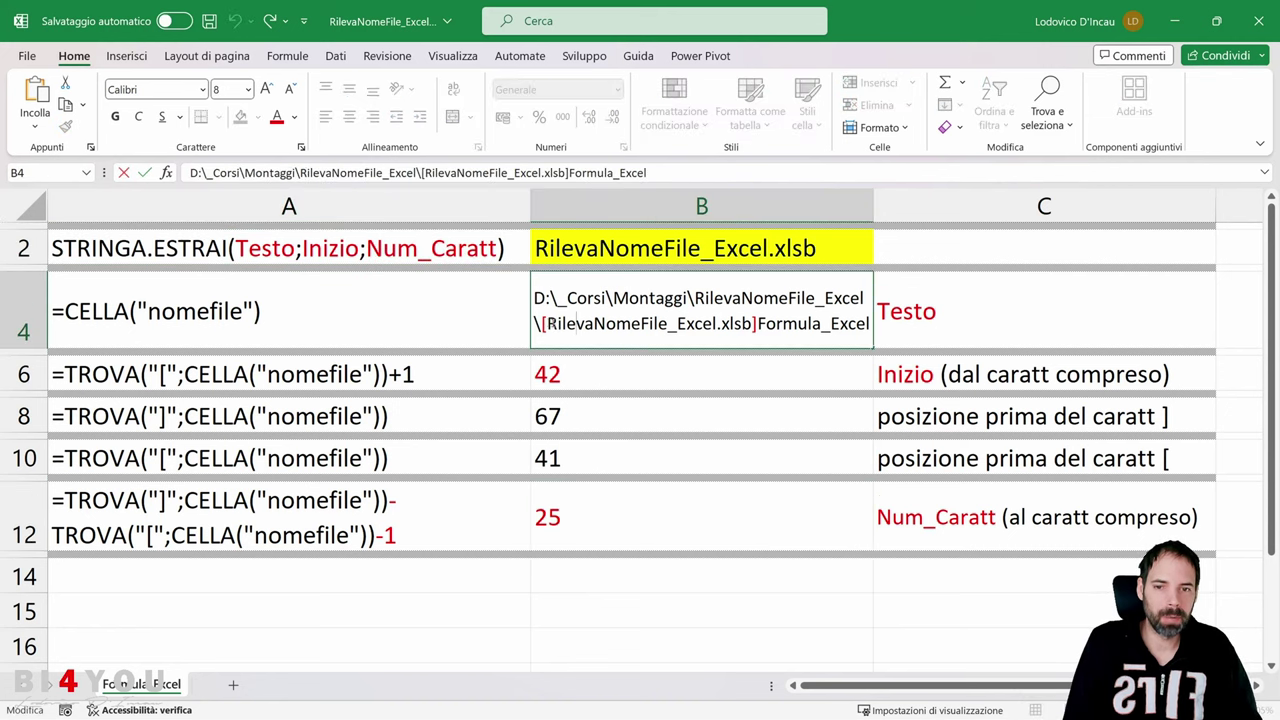
{"action": "left_click_drag", "start_coordinate": [546, 323], "coordinate": [752, 323]}
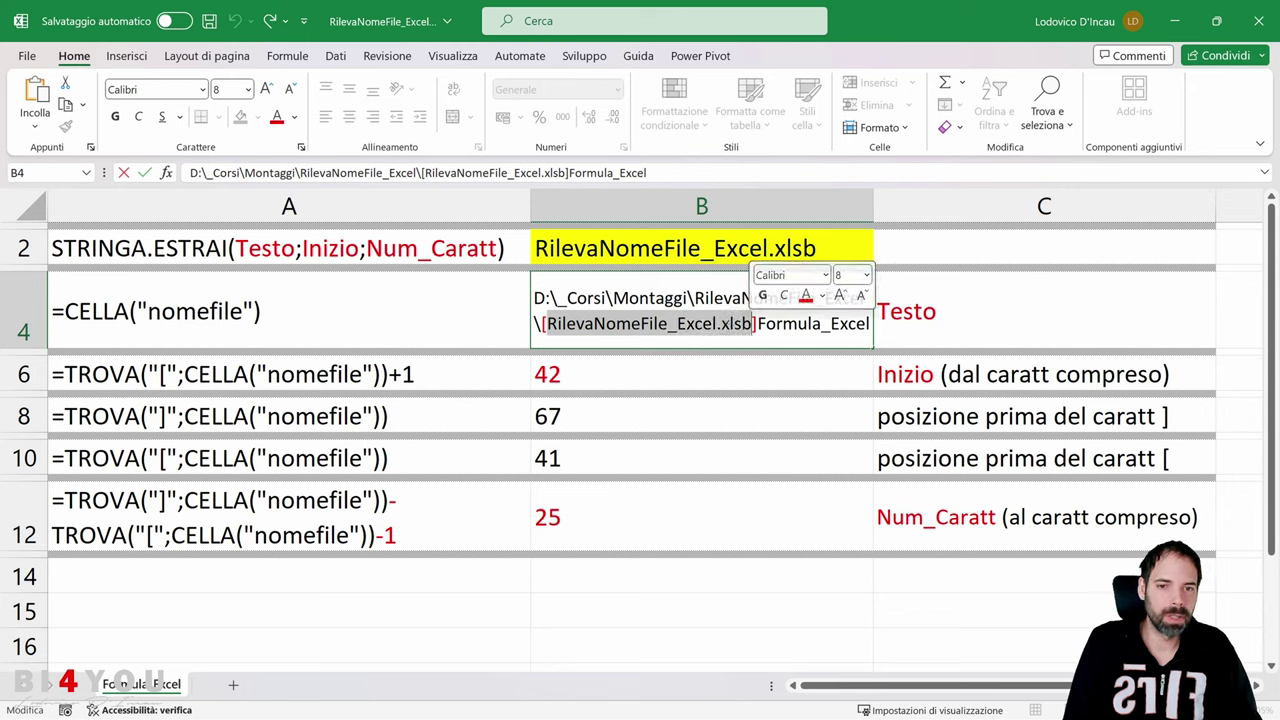
{"action": "key", "text": "Escape"}
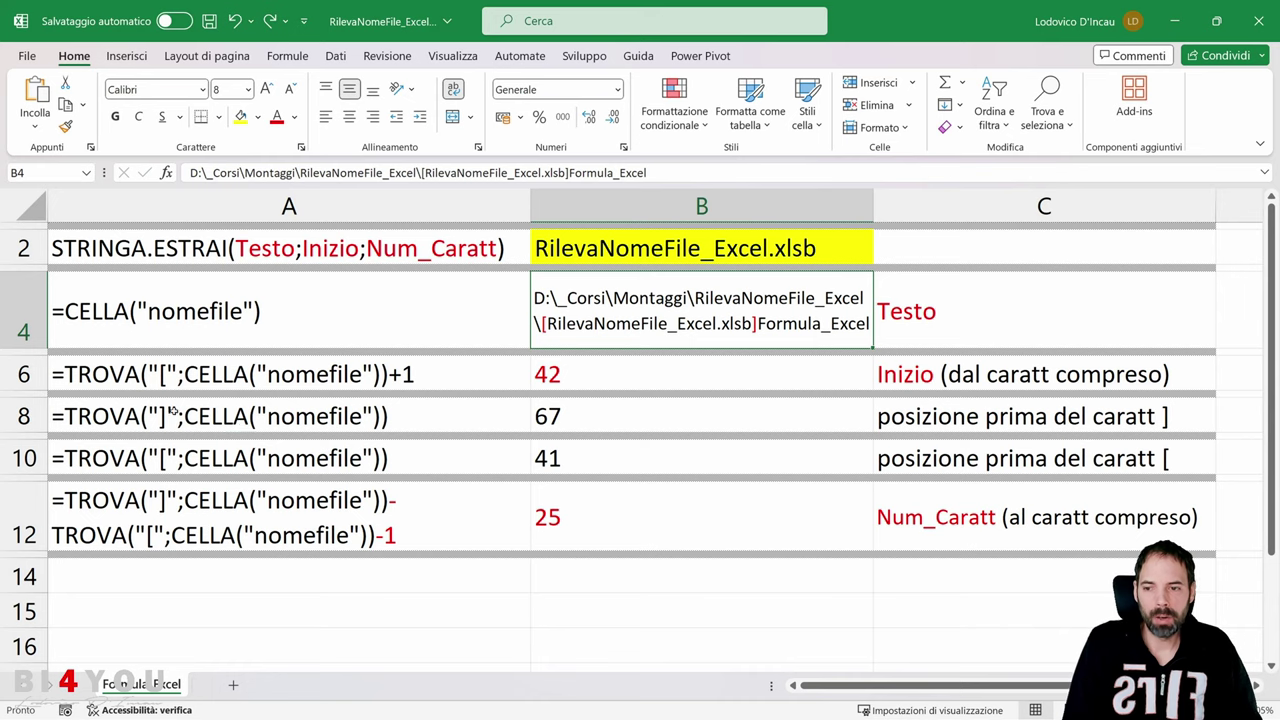
Step: Inspect B8's TROVA formula searching for the closing bracket in CELLA("nomefile")
{"action": "left_click", "coordinate": [188, 422]}
{"action": "left_click", "coordinate": [571, 420]}
{"action": "double_click", "coordinate": [573, 421]}
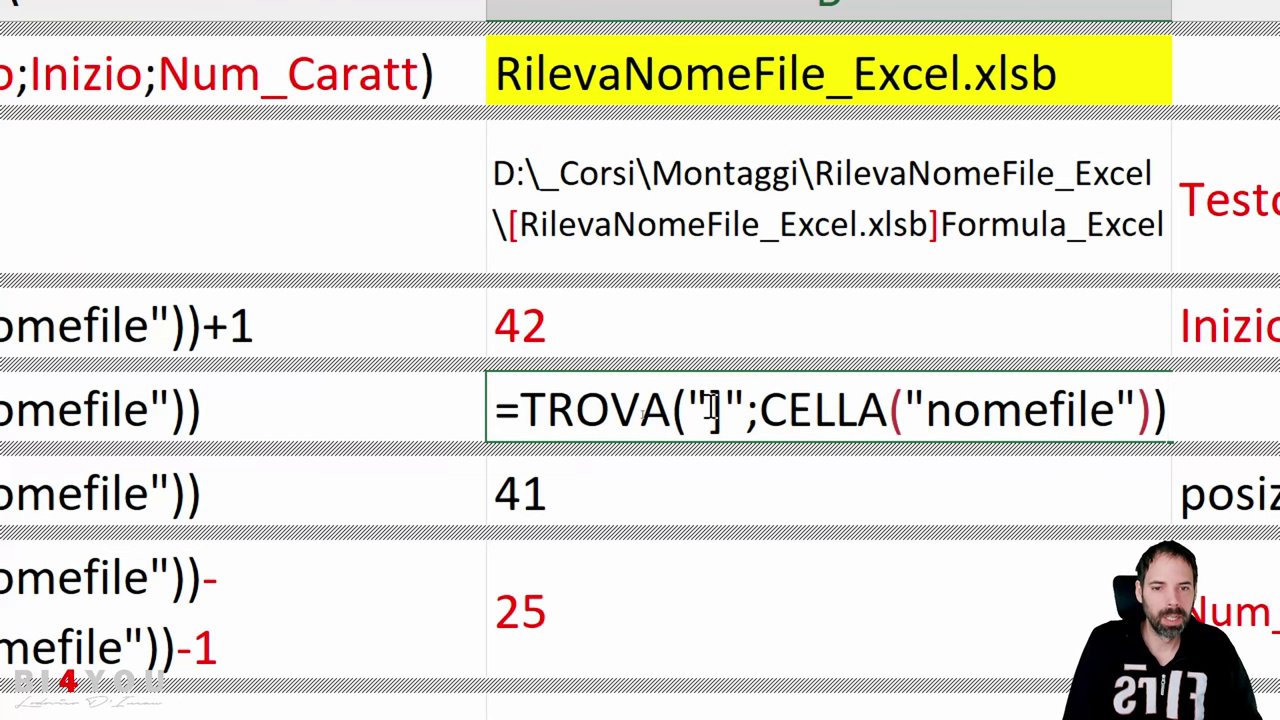
{"action": "left_click_drag", "start_coordinate": [708, 410], "coordinate": [722, 412]}
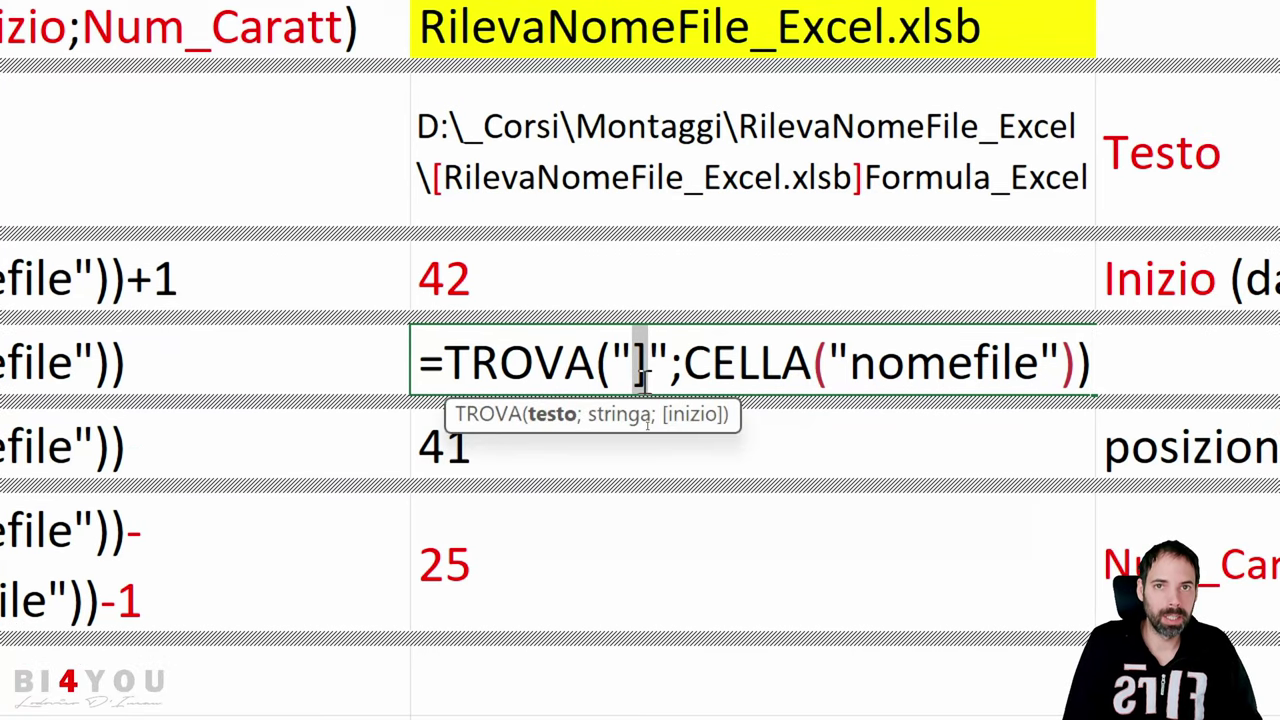
{"action": "left_click_drag", "start_coordinate": [682, 368], "coordinate": [1075, 368]}
{"action": "key", "text": "Escape"}
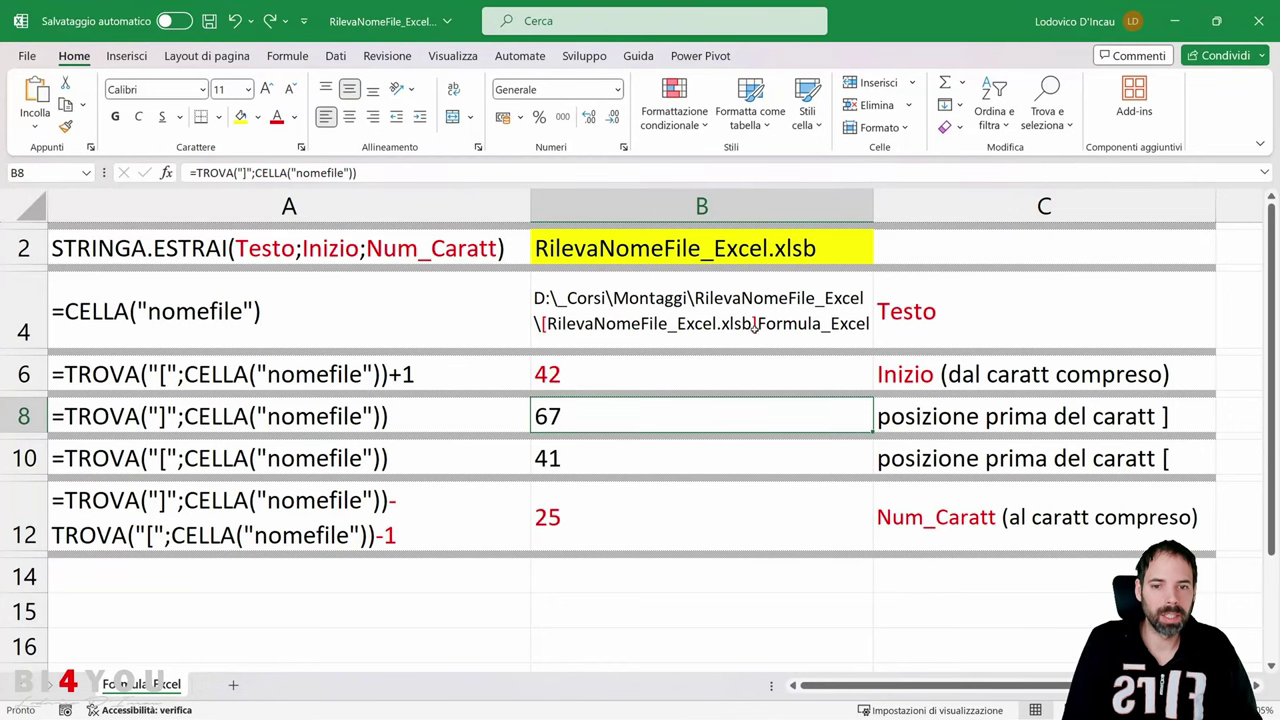
Step: Review the A6–A12 formula notes and their results 67, 41 and 25
{"action": "left_click", "coordinate": [353, 458]}
{"action": "left_click", "coordinate": [210, 377]}
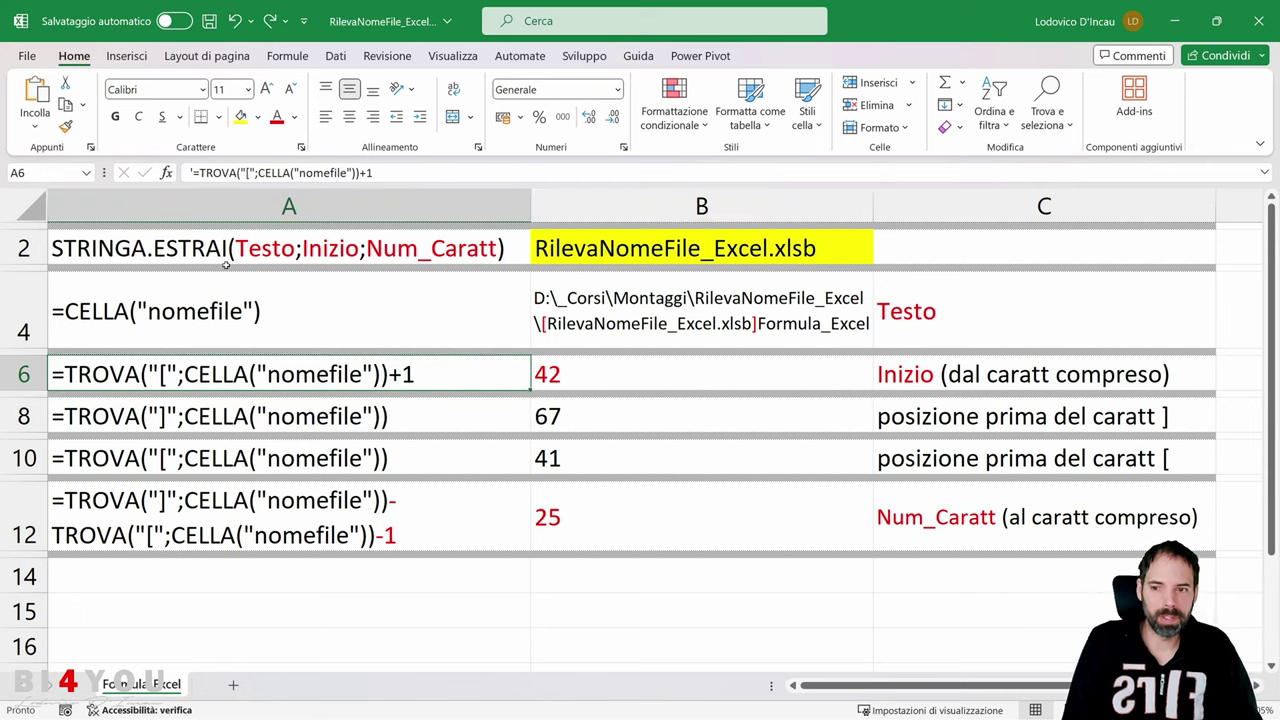
{"action": "left_click", "coordinate": [293, 462]}
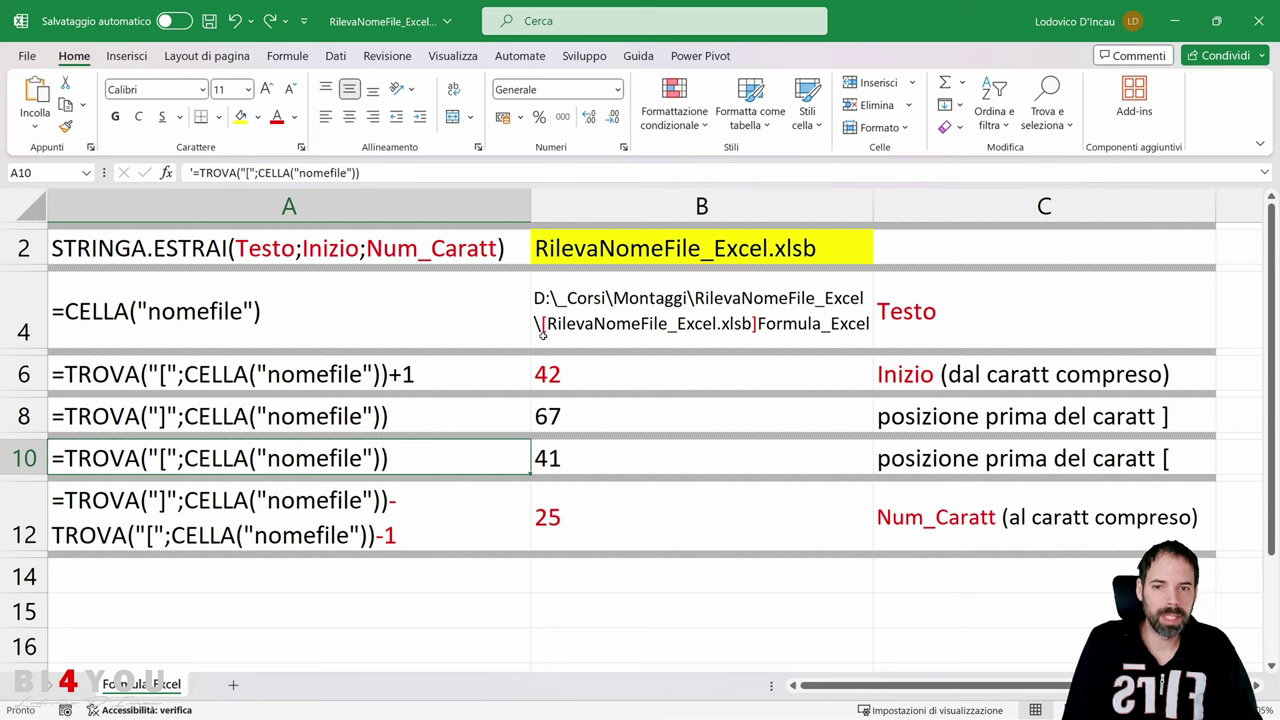
{"action": "left_click", "coordinate": [400, 505]}
{"action": "left_click", "coordinate": [341, 416]}
{"action": "left_click", "coordinate": [334, 455]}
{"action": "left_click", "coordinate": [345, 418]}
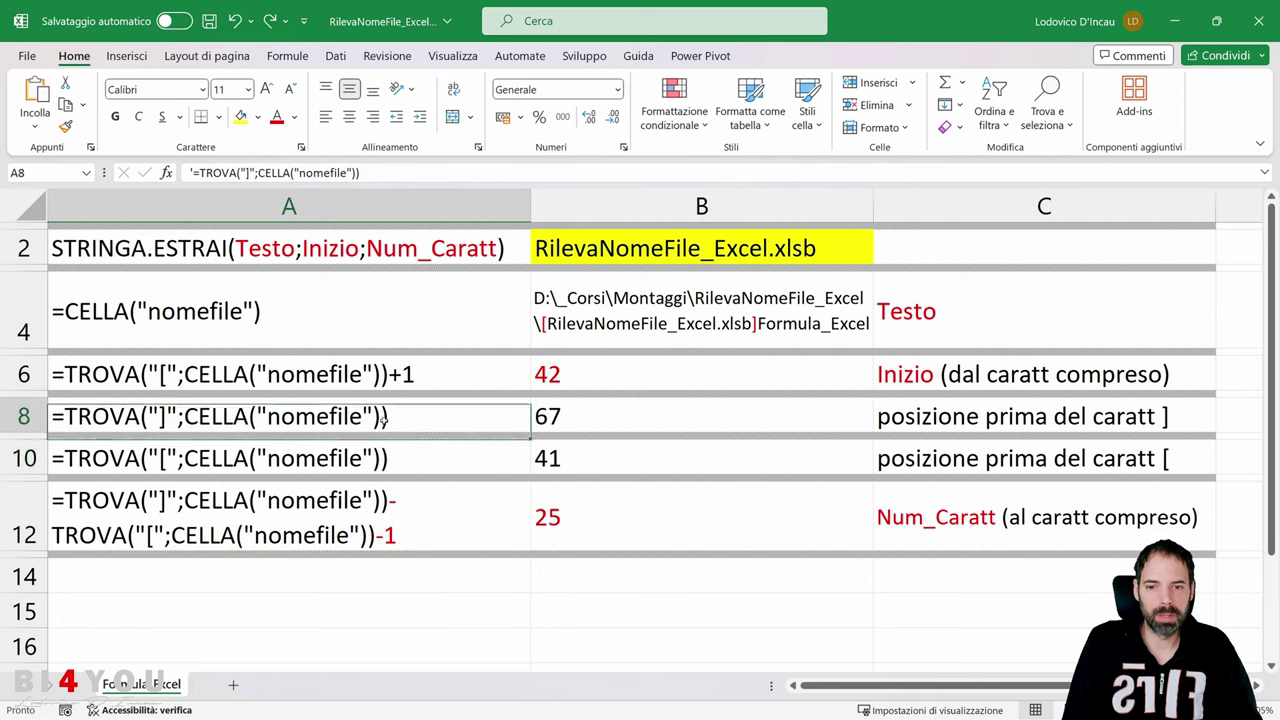
{"action": "left_click", "coordinate": [571, 411]}
{"action": "left_click", "coordinate": [574, 457]}
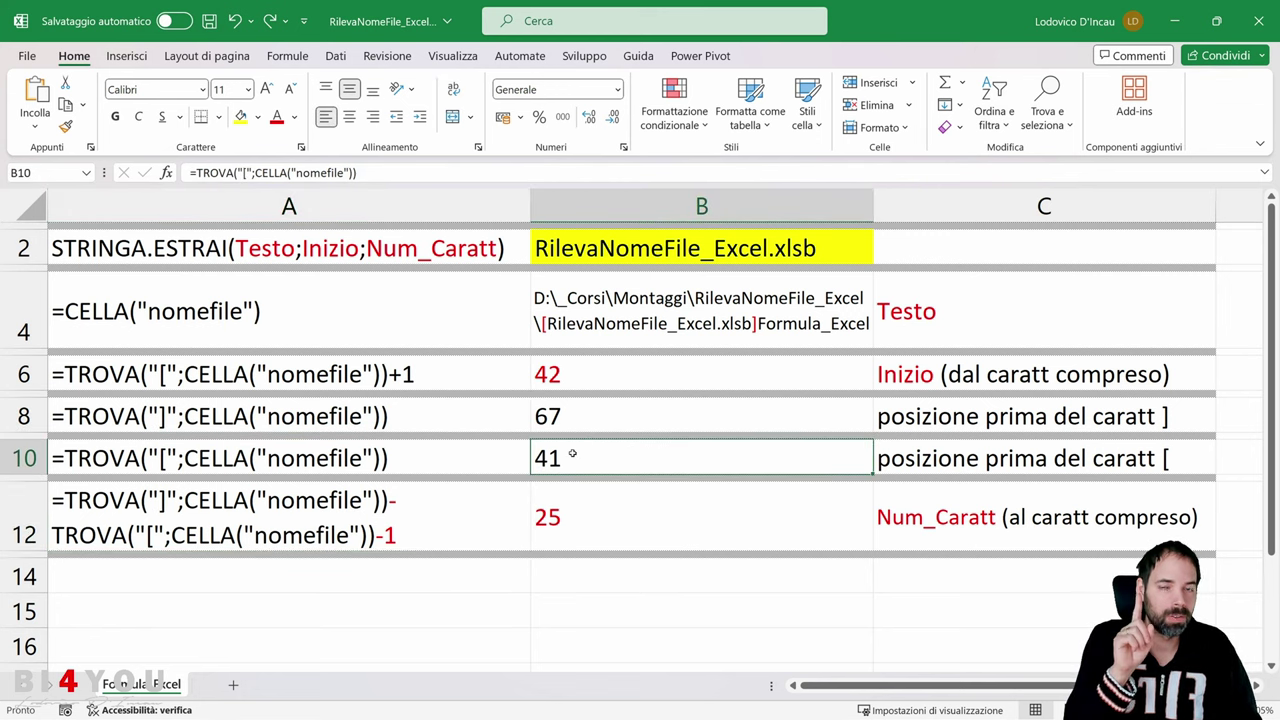
{"action": "left_click", "coordinate": [569, 503]}
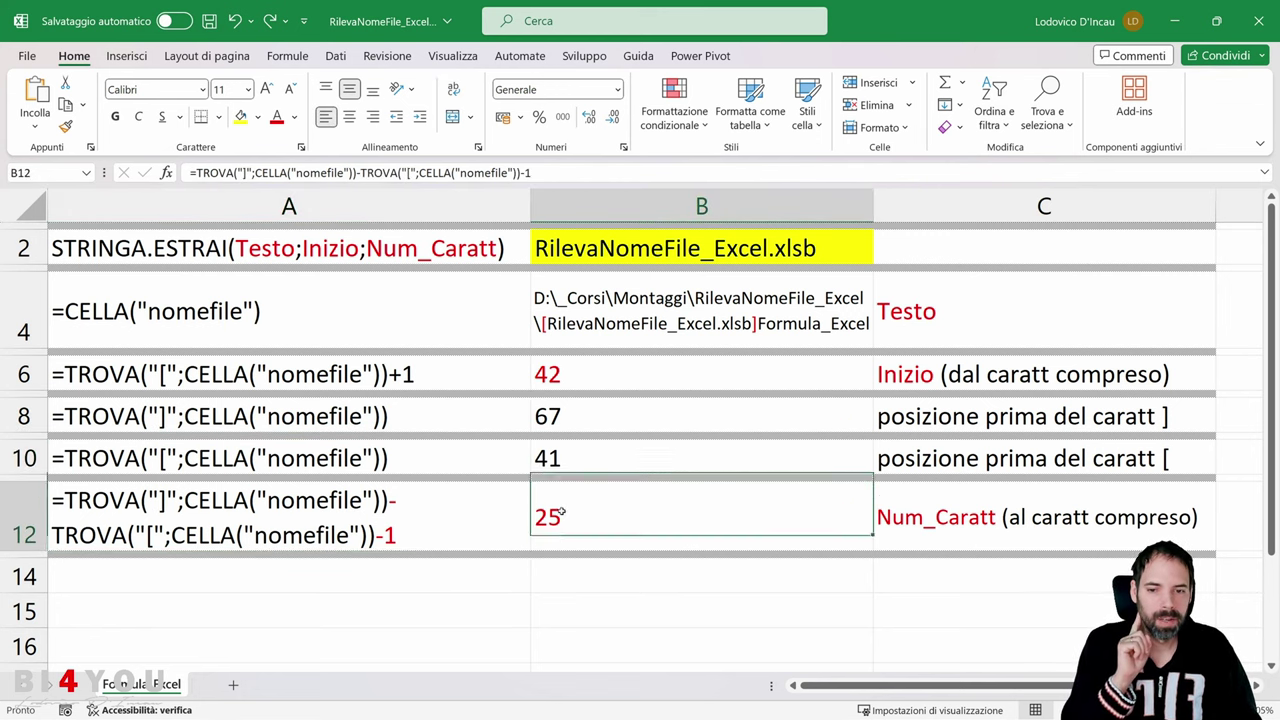
Step: Mark the workbook name with extension in B4's path and recheck A10/B10
{"action": "double_click", "coordinate": [735, 328]}
{"action": "left_click_drag", "start_coordinate": [754, 323], "coordinate": [547, 323]}
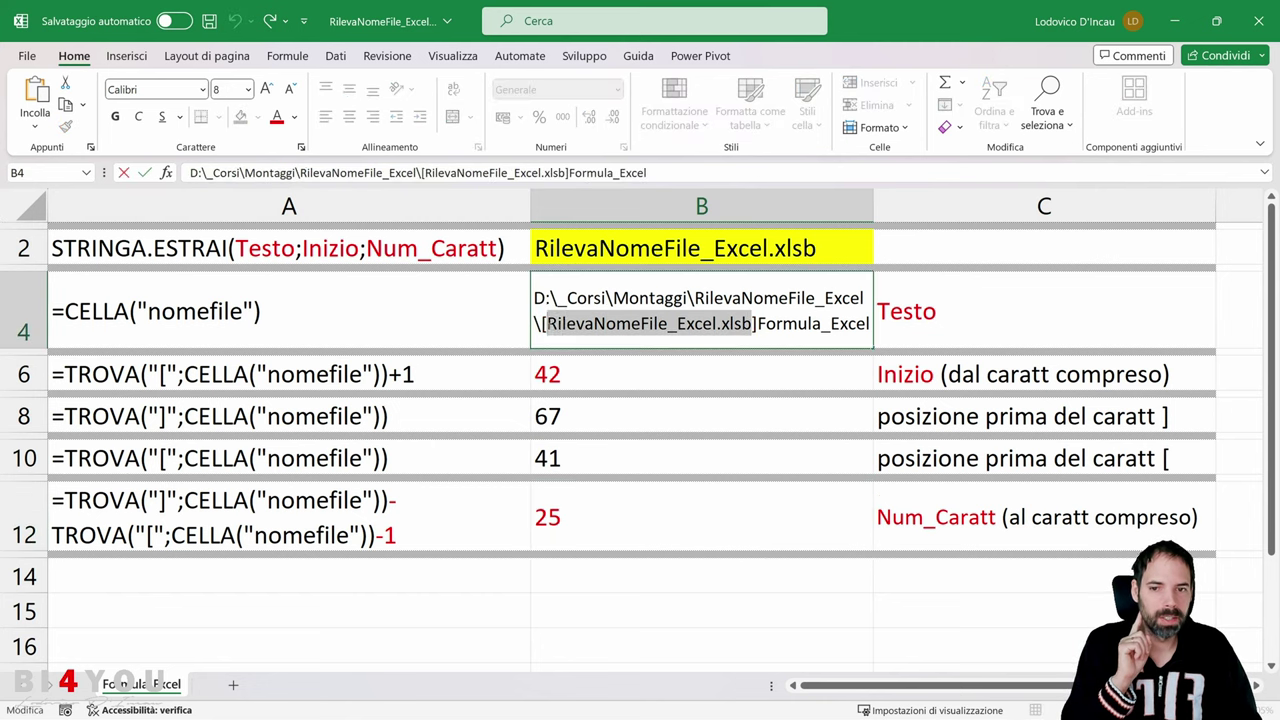
{"action": "key", "text": "Escape"}
{"action": "left_click", "coordinate": [515, 457]}
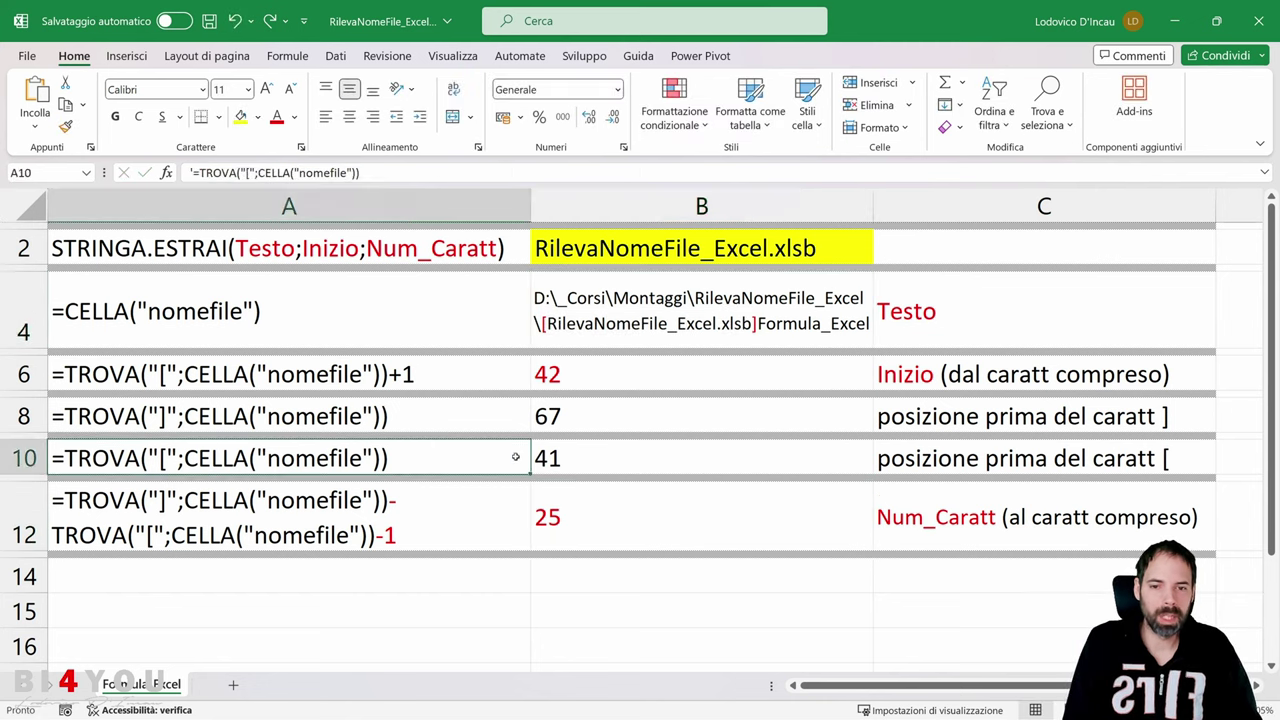
{"action": "left_click", "coordinate": [540, 458]}
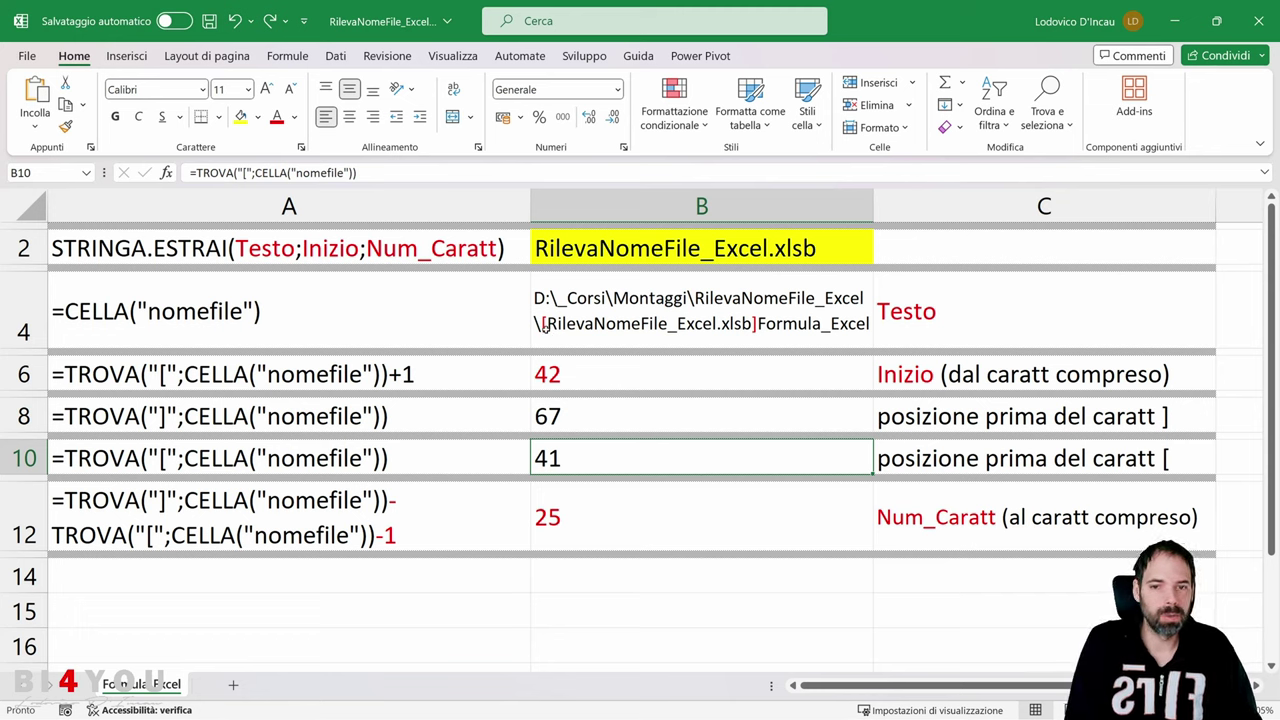
{"action": "left_click", "coordinate": [364, 459]}
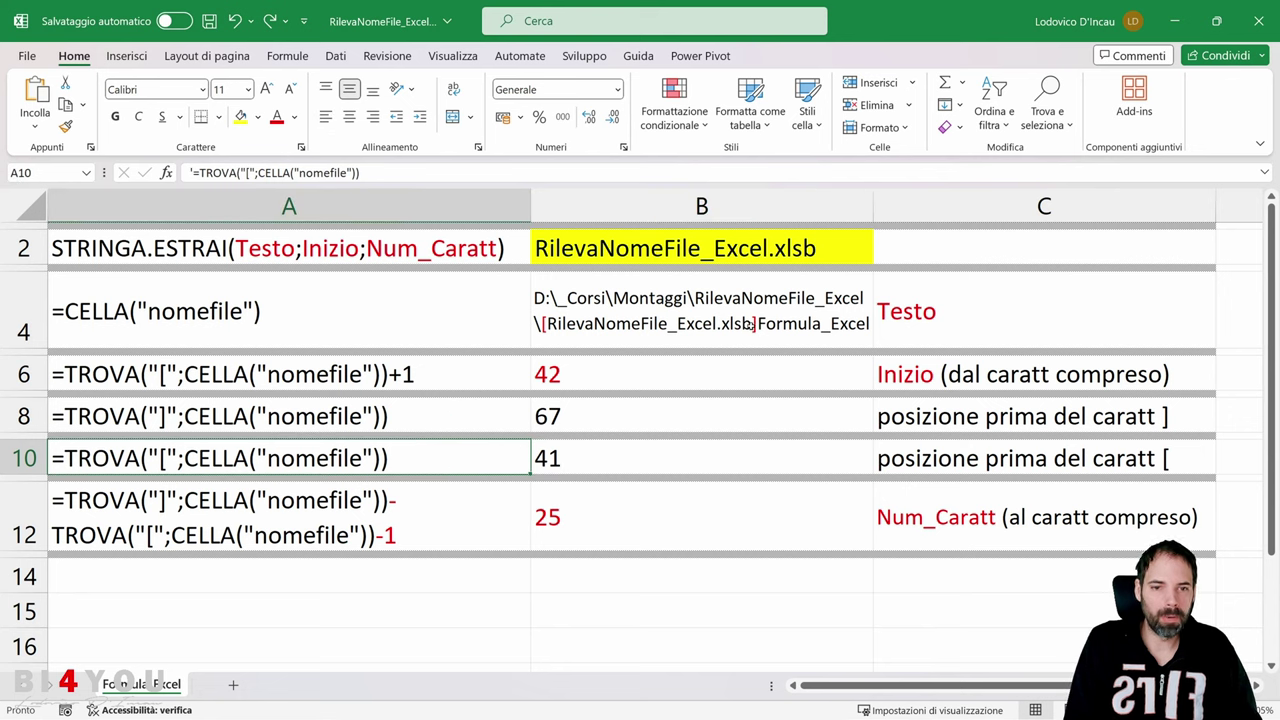
Step: Examine A12's two TROVA expressions and its trailing -1, then check B8, B10, B12
{"action": "double_click", "coordinate": [399, 505]}
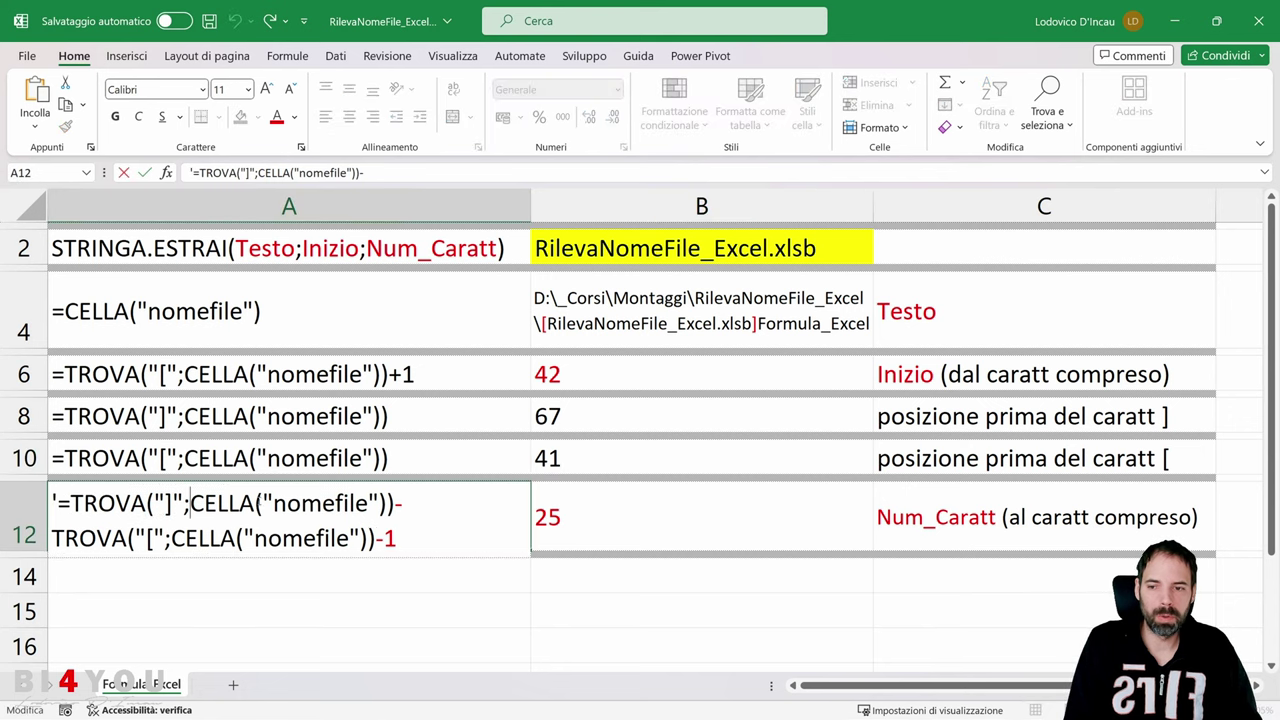
{"action": "left_click_drag", "start_coordinate": [399, 505], "coordinate": [70, 505]}
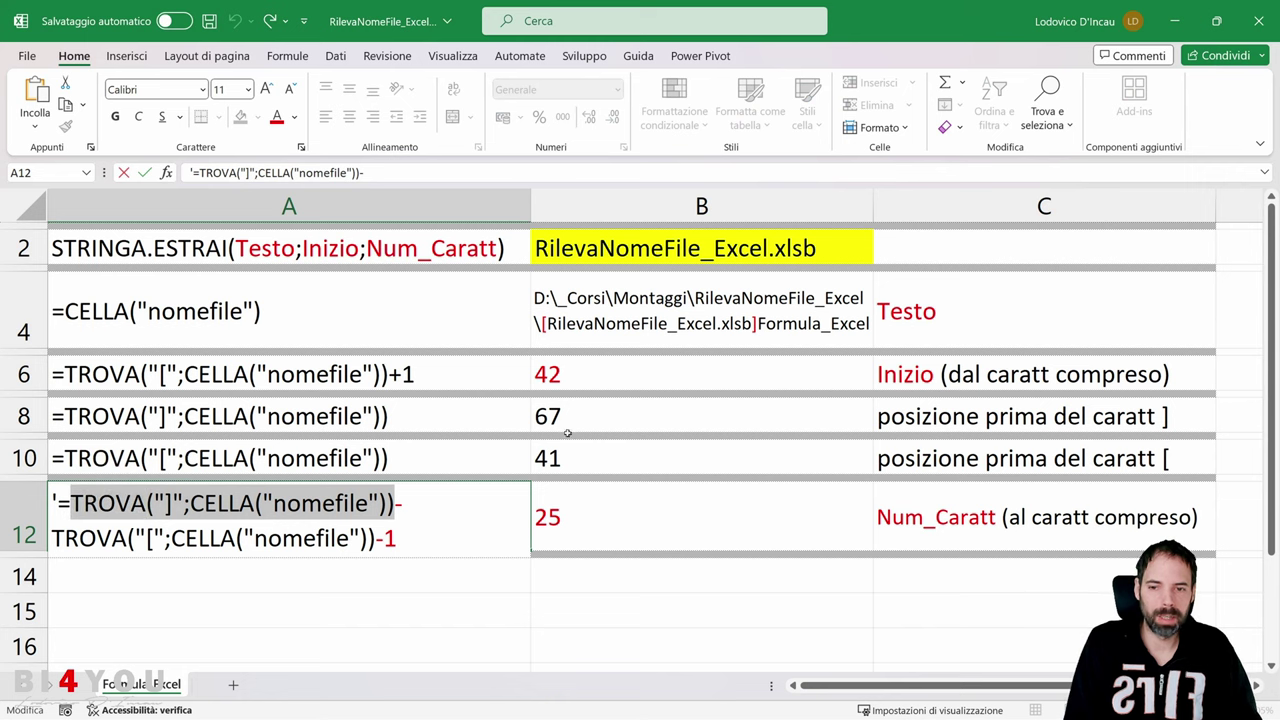
{"action": "left_click_drag", "start_coordinate": [378, 540], "coordinate": [51, 540]}
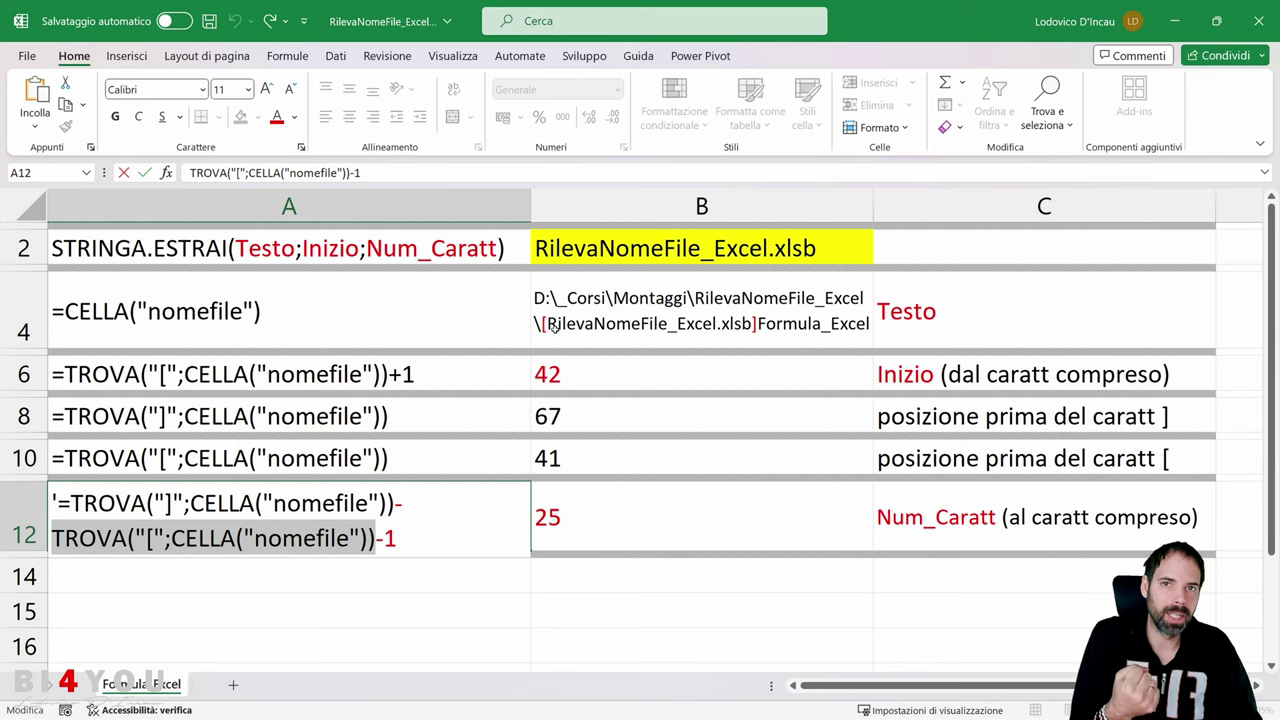
{"action": "double_click", "coordinate": [389, 539]}
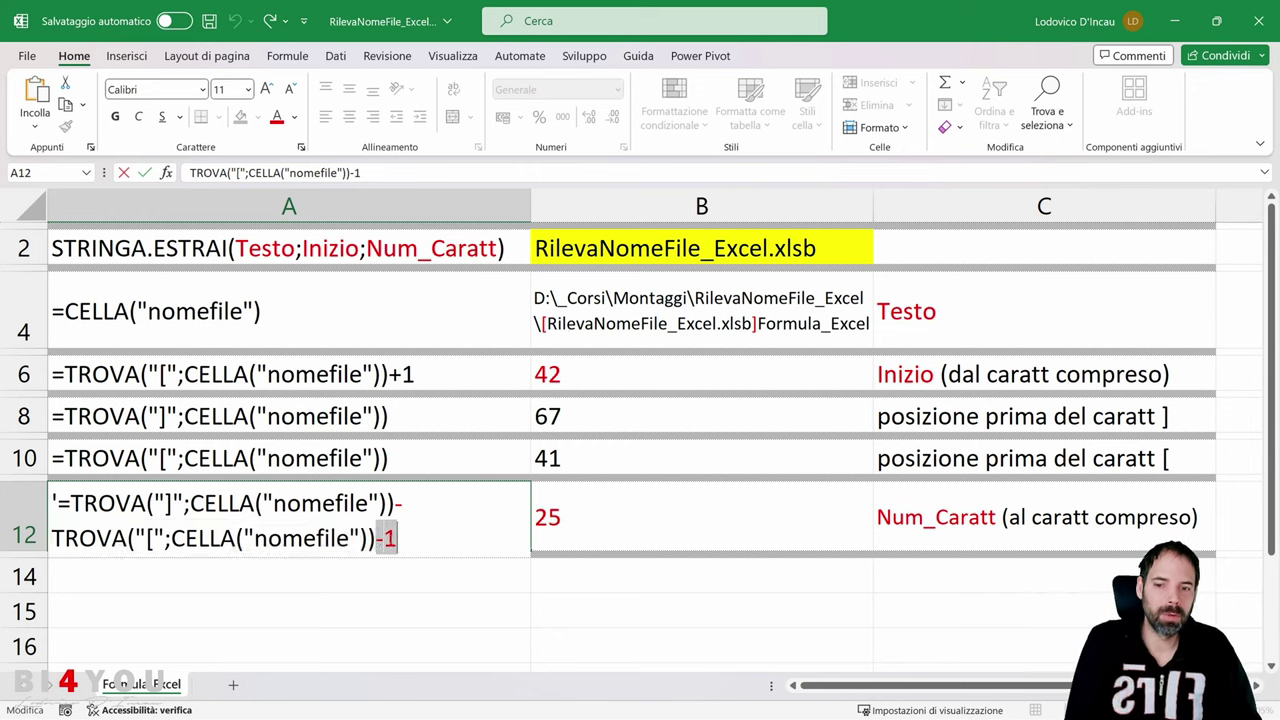
{"action": "left_click", "coordinate": [558, 416]}
{"action": "left_click", "coordinate": [566, 457]}
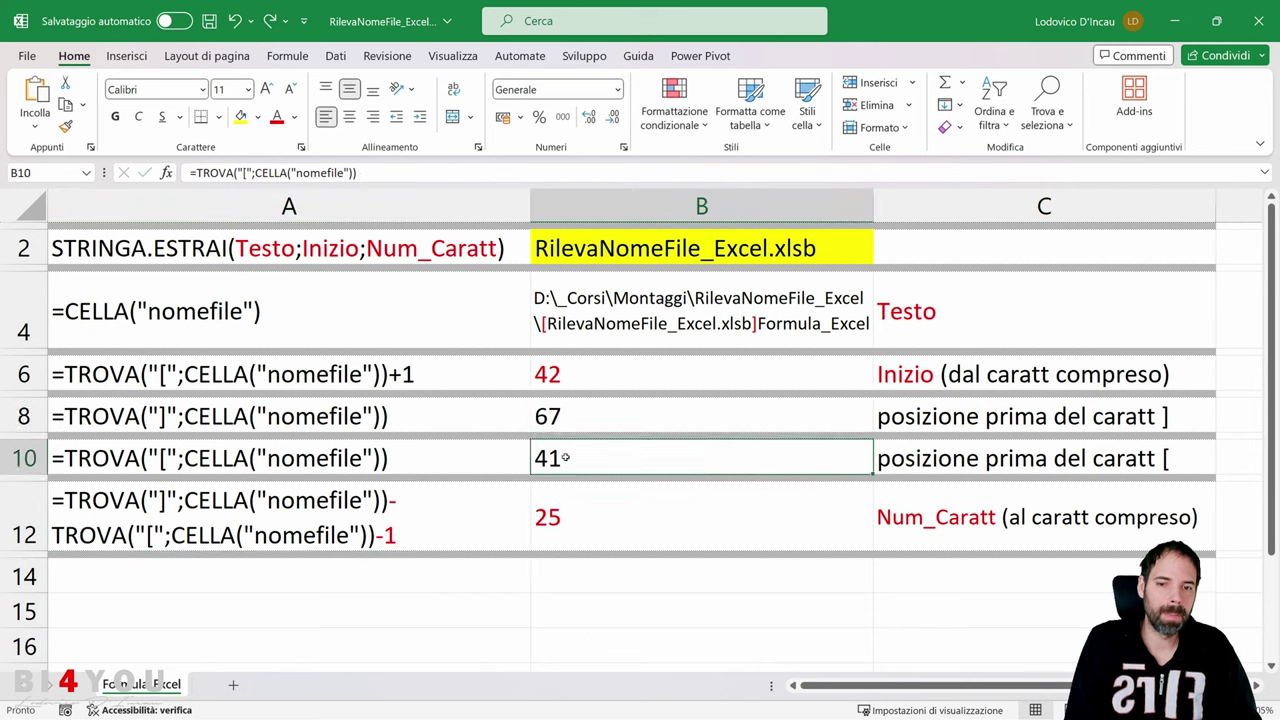
{"action": "left_click", "coordinate": [577, 499]}
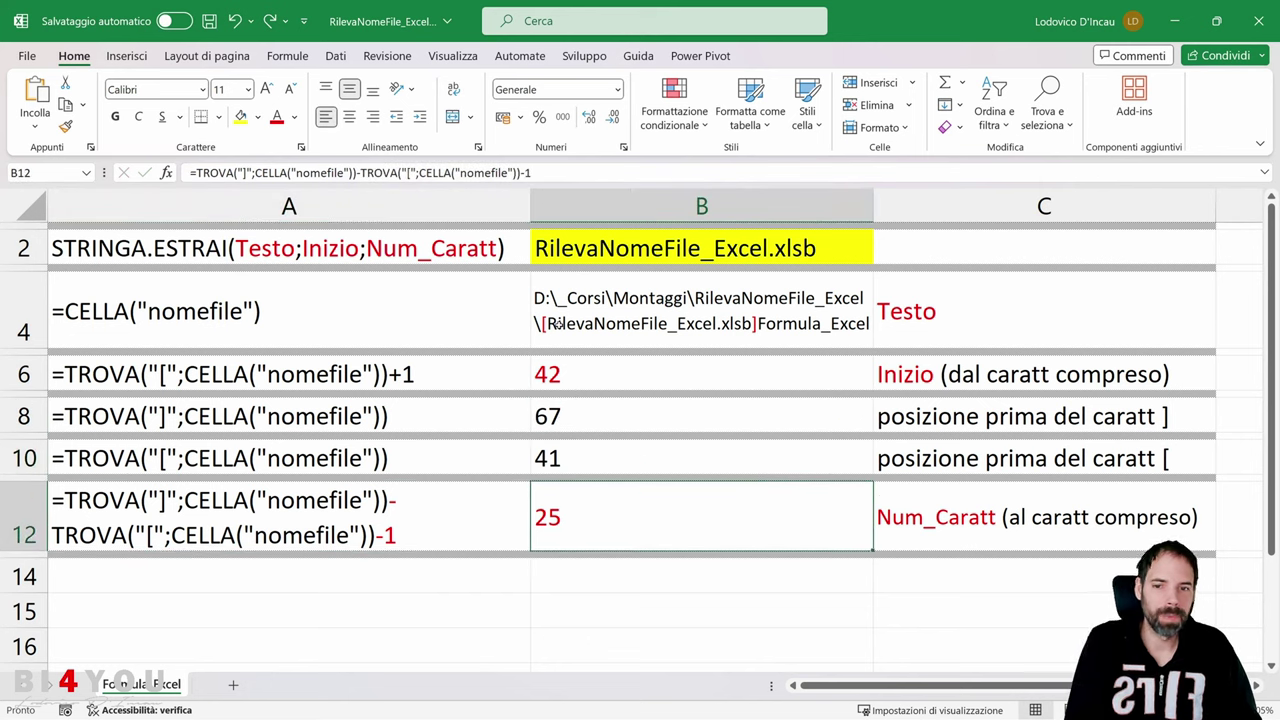
Step: Replace Inizio;Num_Caratt in A2's note with 42;25, then review B4's path
{"action": "double_click", "coordinate": [388, 251]}
{"action": "left_click_drag", "start_coordinate": [360, 248], "coordinate": [468, 250]}
{"action": "type", "text": "42;"}
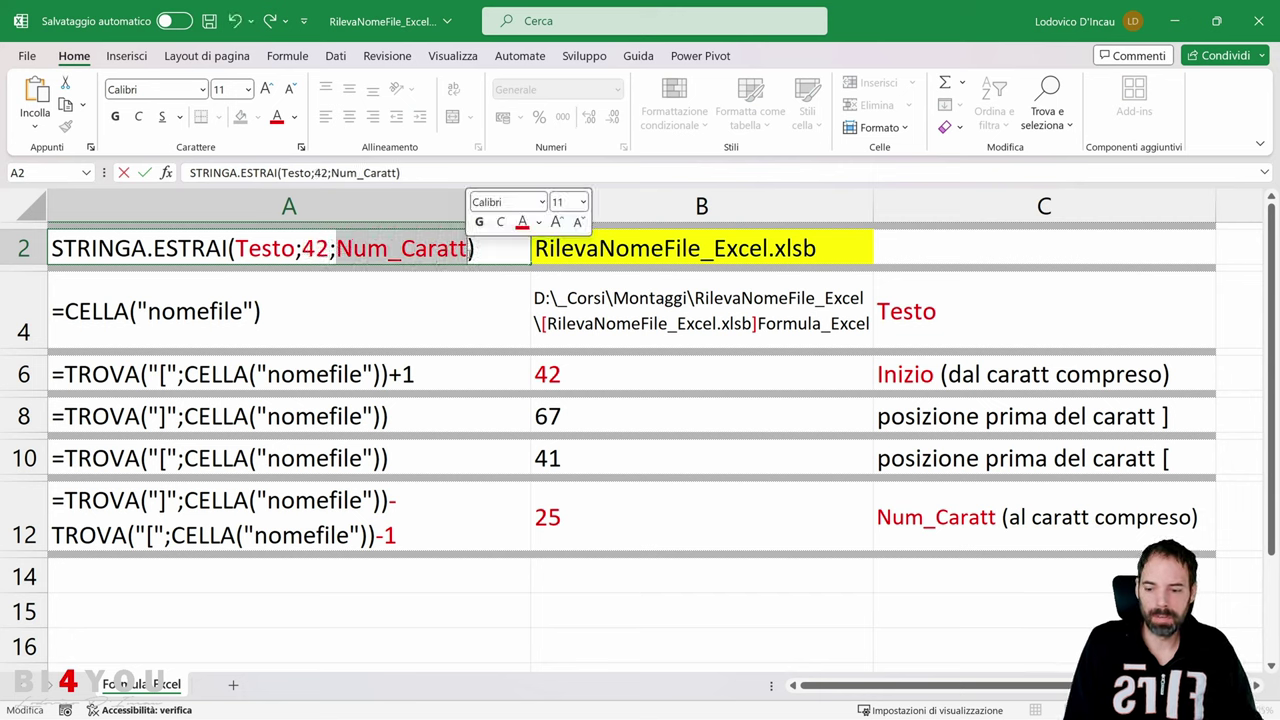
{"action": "type", "text": "25"}
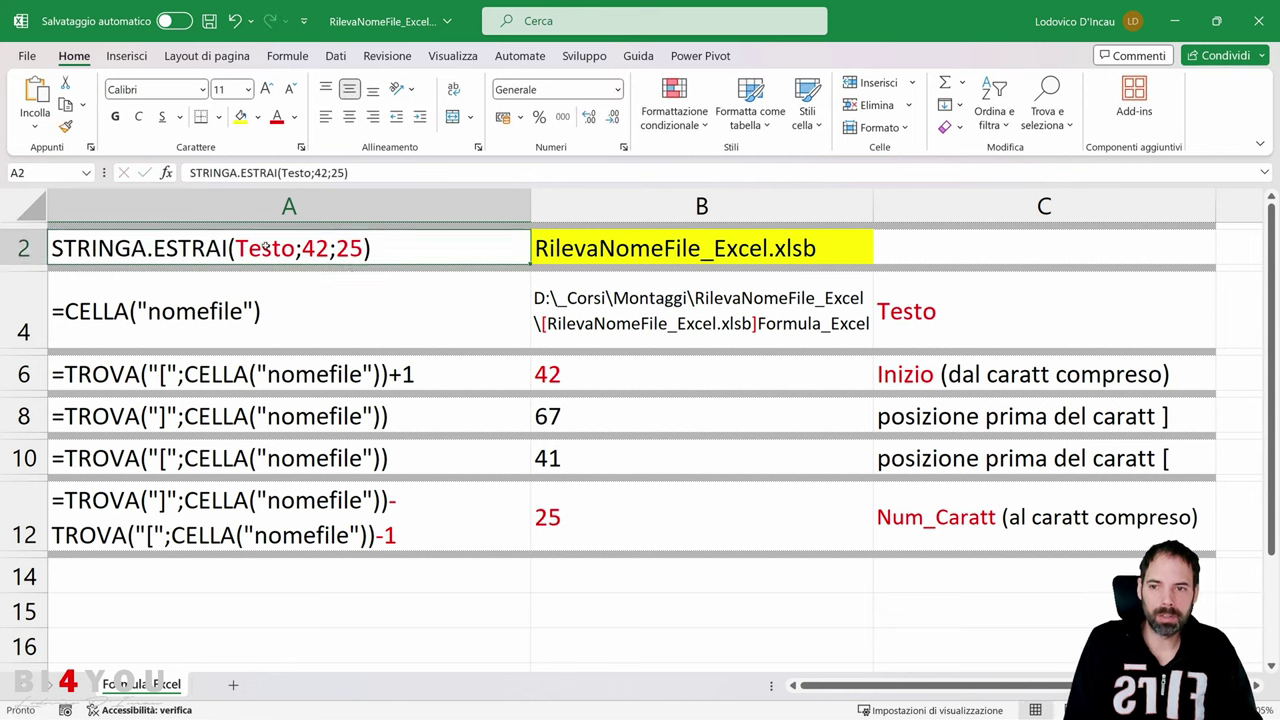
{"action": "left_click", "coordinate": [595, 318]}
{"action": "double_click", "coordinate": [595, 318]}
{"action": "left_click_drag", "start_coordinate": [534, 298], "coordinate": [870, 323]}
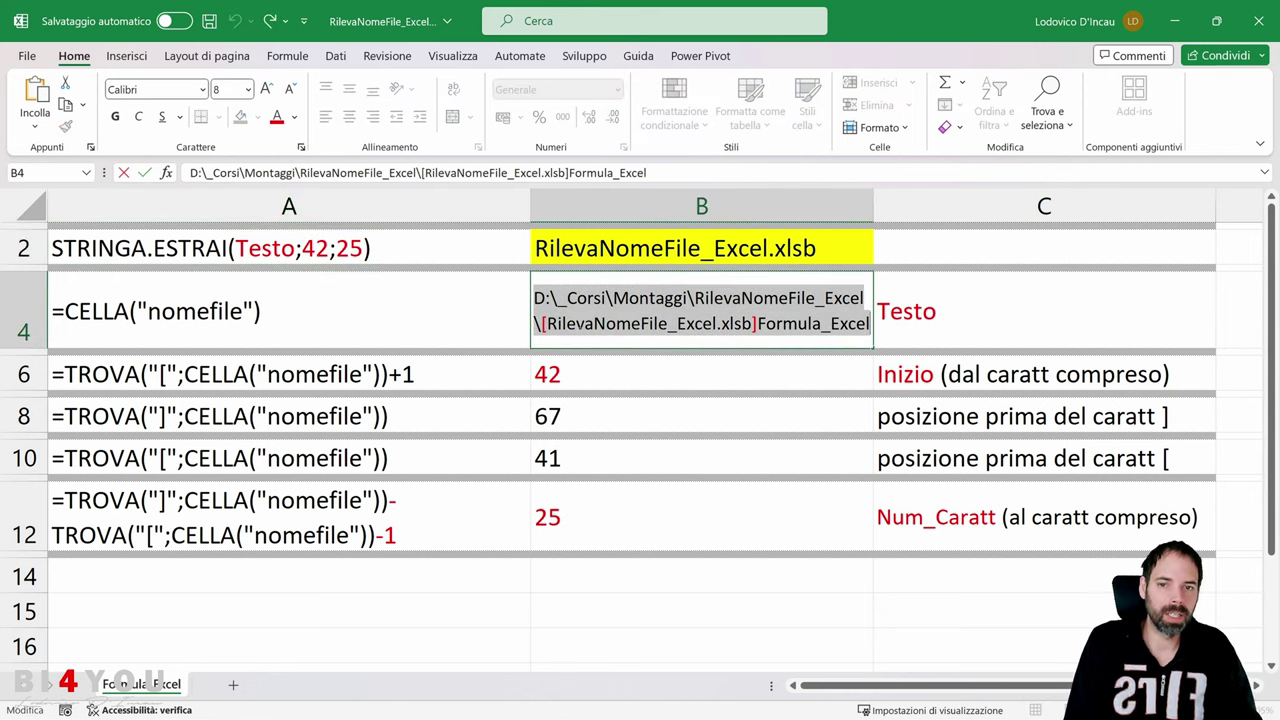
{"action": "left_click_drag", "start_coordinate": [542, 323], "coordinate": [752, 323]}
{"action": "key", "text": "Escape"}
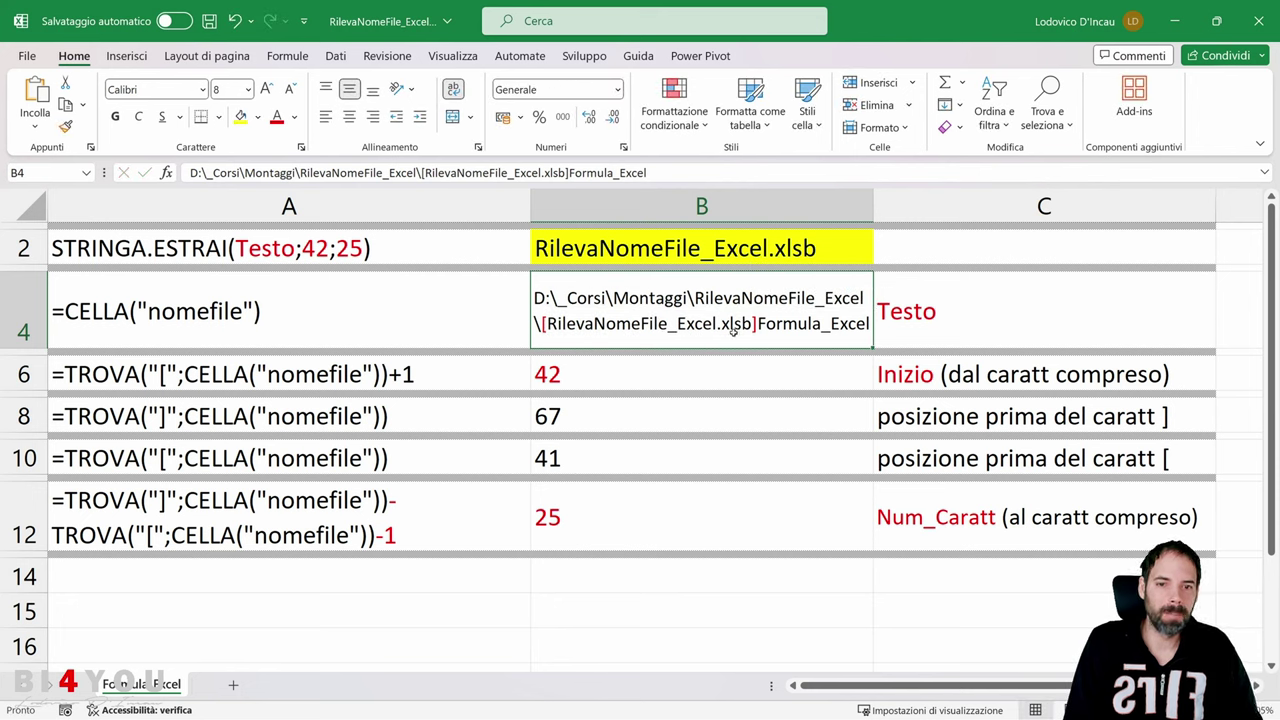
Step: Change B2's formula ending from -1 to -6 to drop the .xlsb extension
{"action": "left_click", "coordinate": [708, 247]}
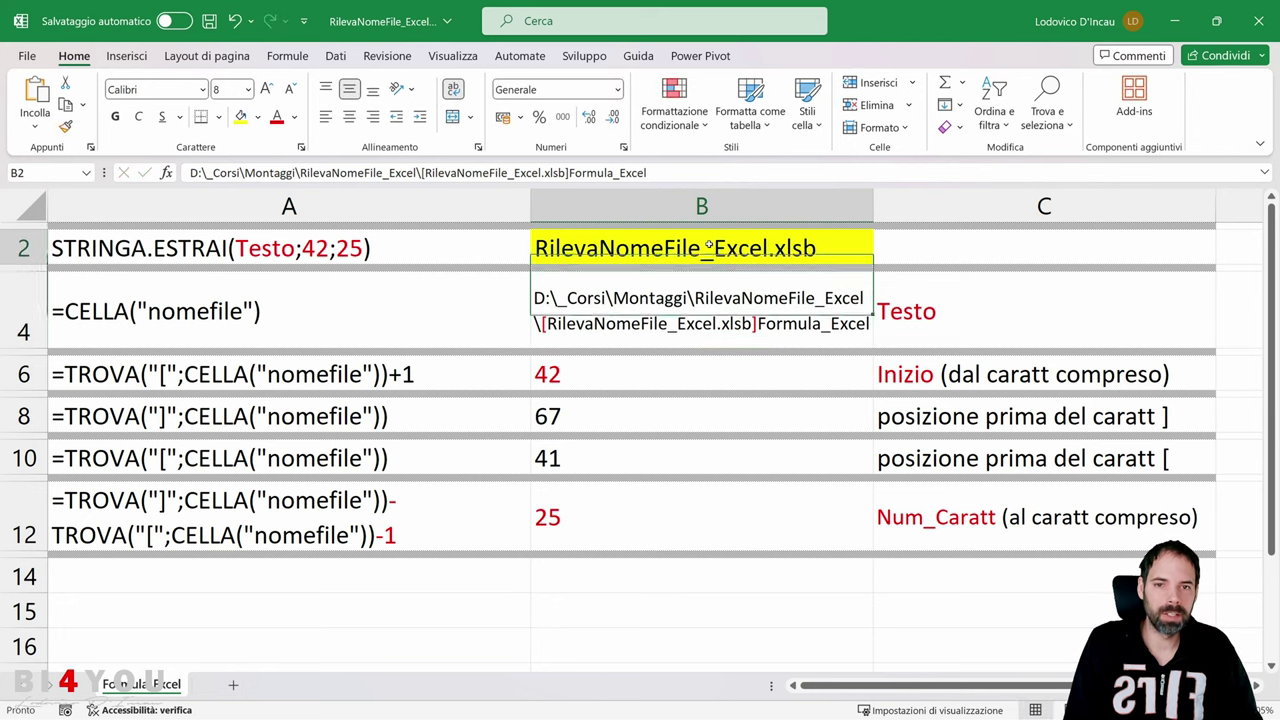
{"action": "left_click", "coordinate": [903, 174]}
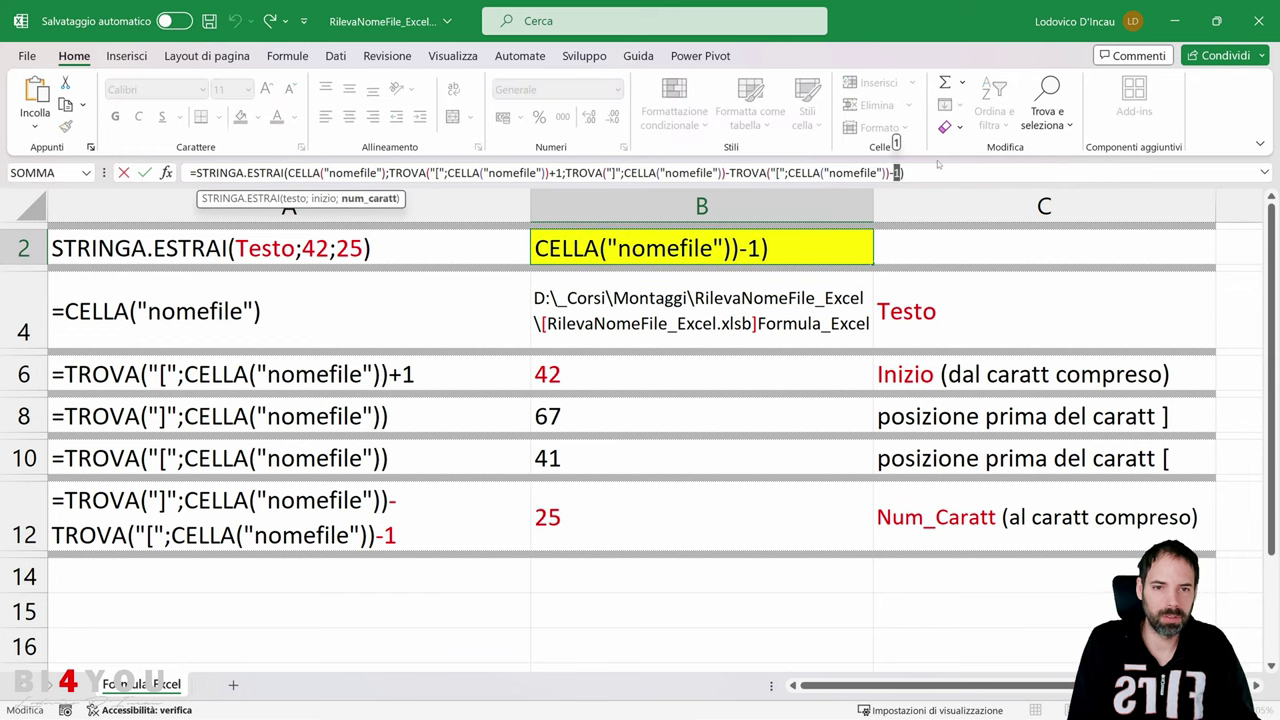
{"action": "type", "text": "6"}
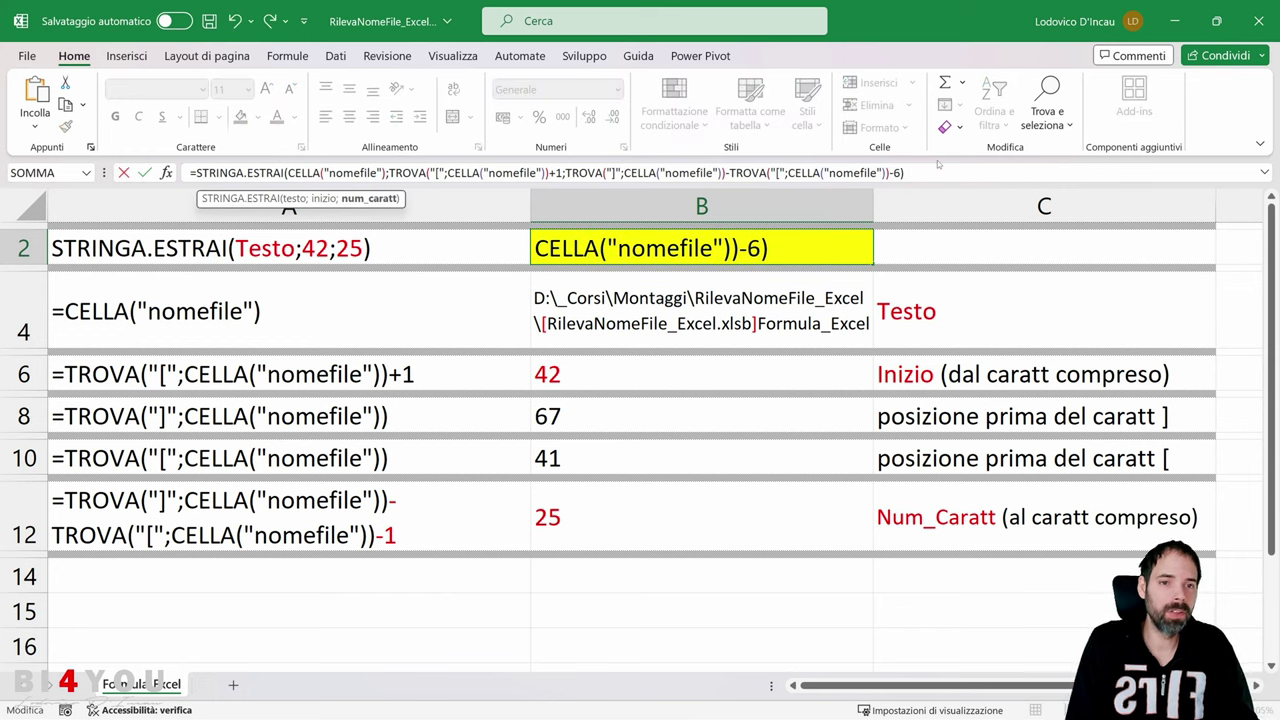
{"action": "key", "text": "Return"}
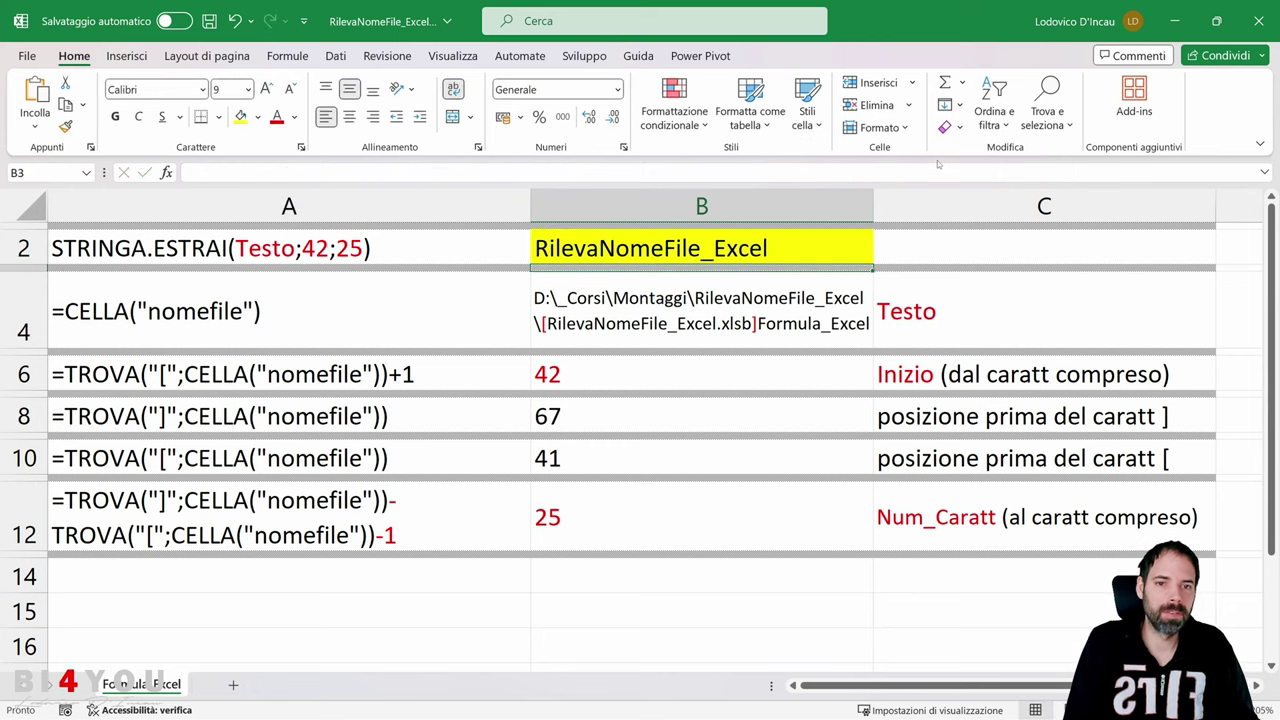
{"action": "key", "text": "Up"}
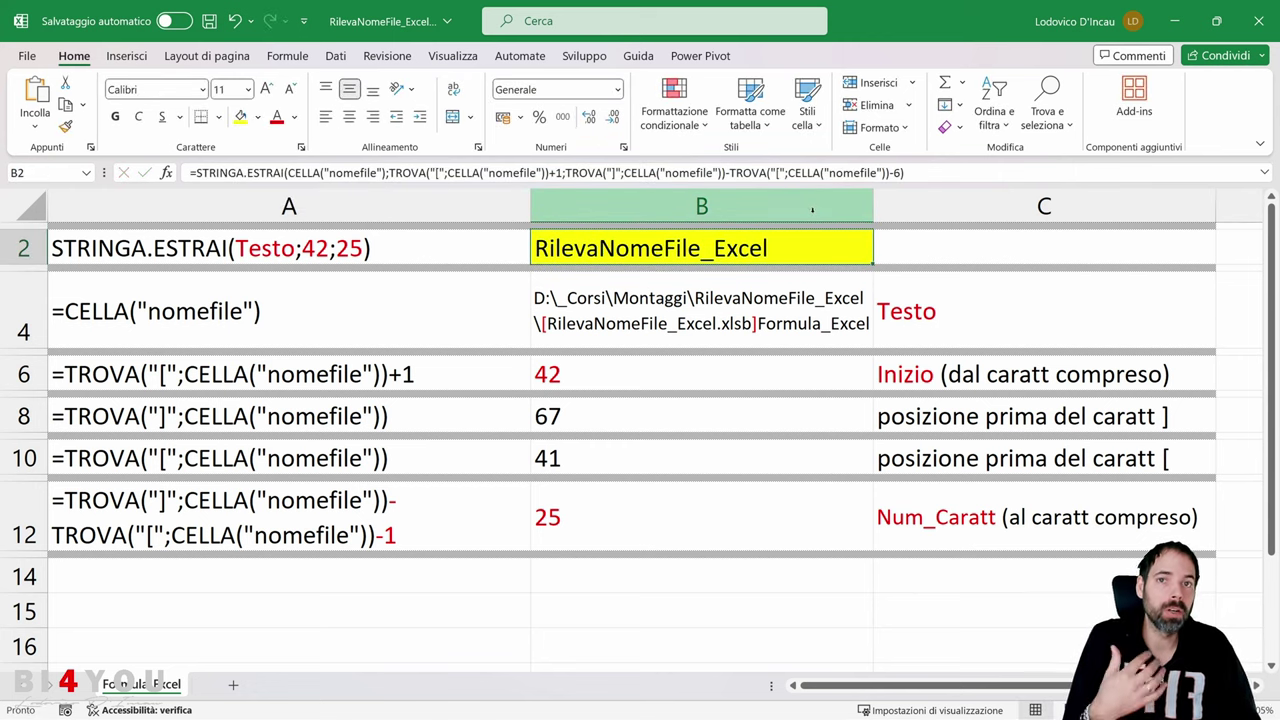